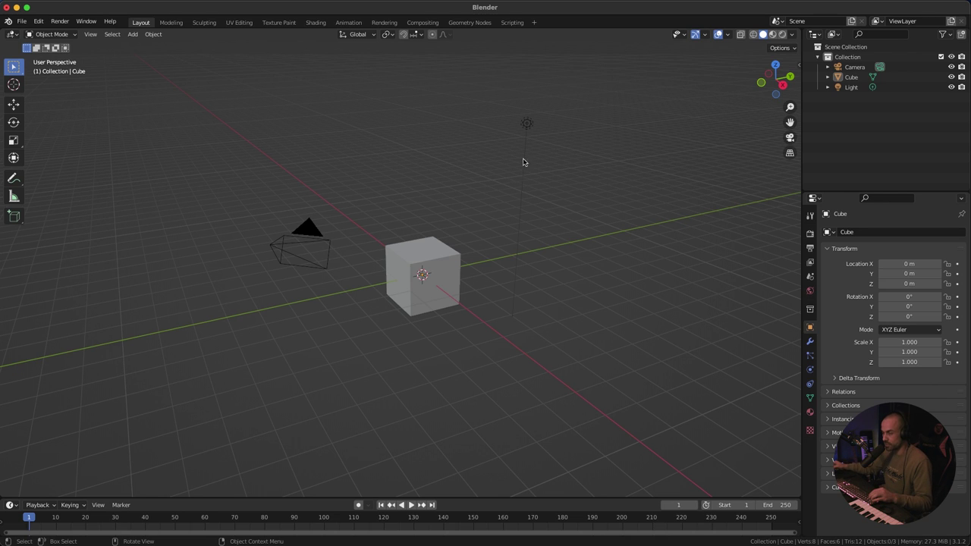
Step: Delete all default objects from the scene, including the cube, camera and light
{"action": "middle_click_drag", "start_coordinate": [572, 222], "coordinate": [488, 220]}
{"action": "key", "text": "a"}
{"action": "key", "text": "x"}
{"action": "left_click", "coordinate": [461, 195]}
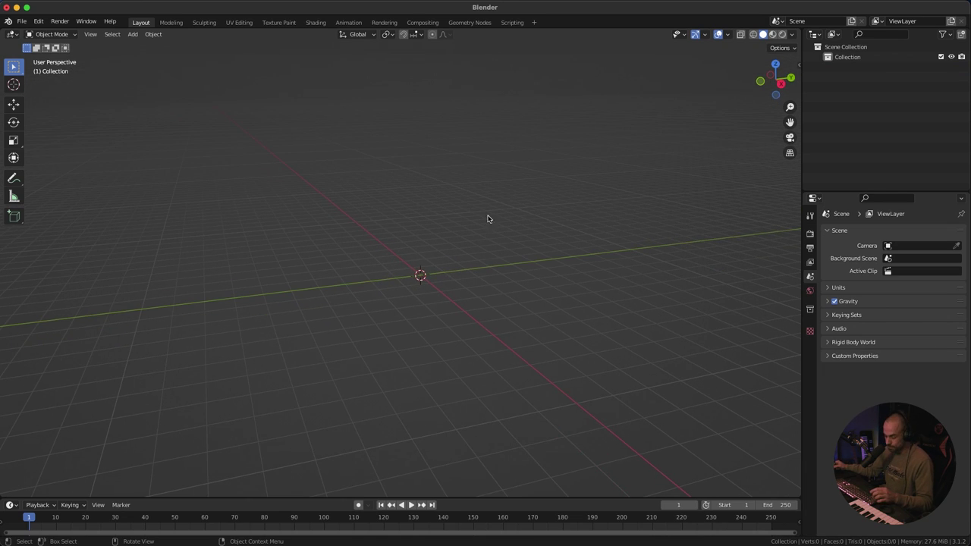
Step: Add a Monkey mesh at the centre of the empty scene
{"action": "key", "text": "shift+a"}
{"action": "mouse_move", "coordinate": [474, 195]}
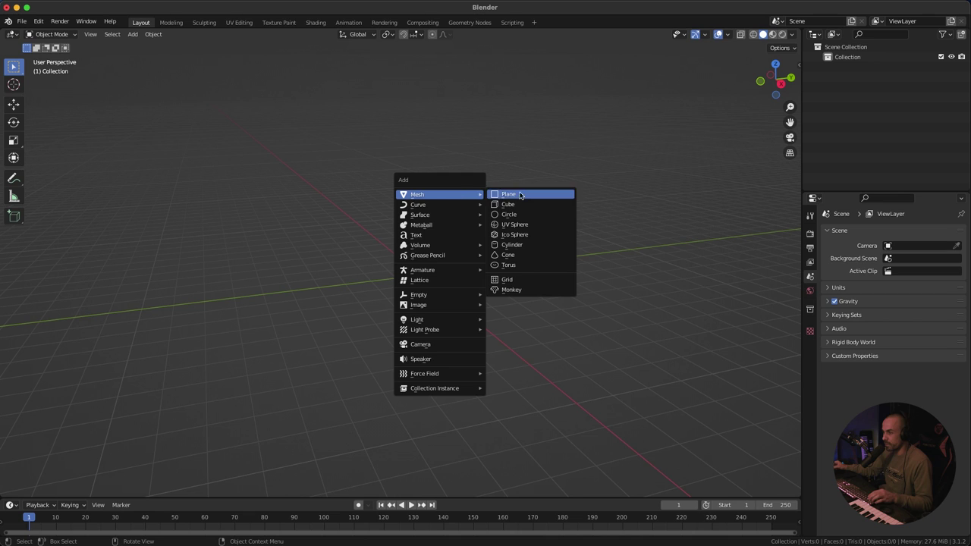
{"action": "left_click", "coordinate": [513, 290]}
{"action": "scroll", "coordinate": [479, 265], "scroll_direction": "up", "scroll_amount": 5}
{"action": "middle_click_drag", "start_coordinate": [480, 265], "coordinate": [531, 194]}
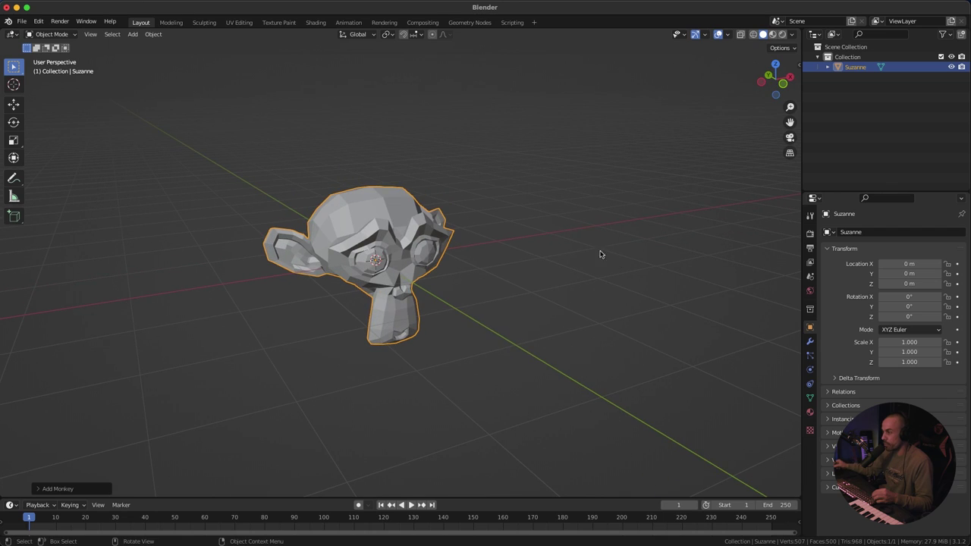
Step: Add a Subdivision Surface modifier to the monkey, raise its viewport level by one, and apply it
{"action": "left_click", "coordinate": [810, 342]}
{"action": "left_click", "coordinate": [860, 238]}
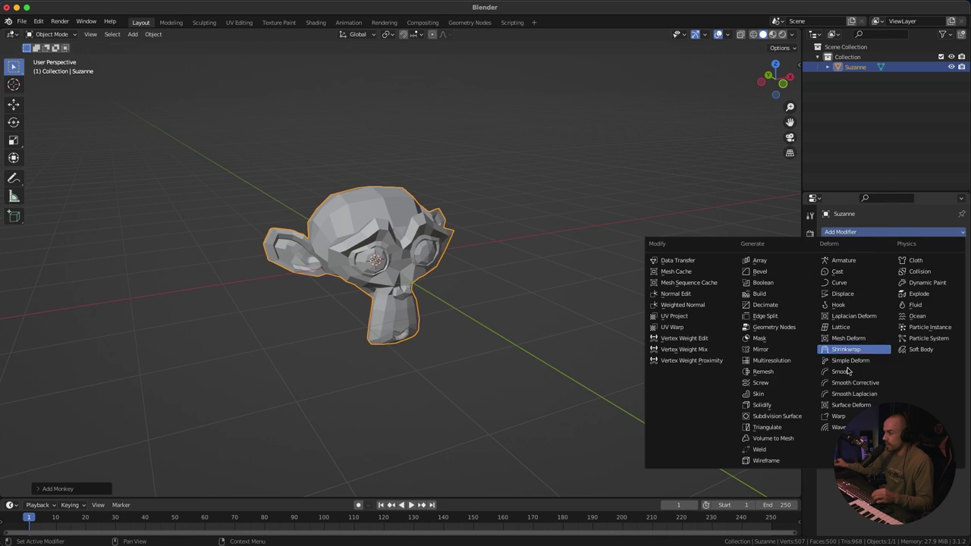
{"action": "left_click", "coordinate": [783, 418]}
{"action": "left_click", "coordinate": [949, 277]}
{"action": "left_click", "coordinate": [936, 249]}
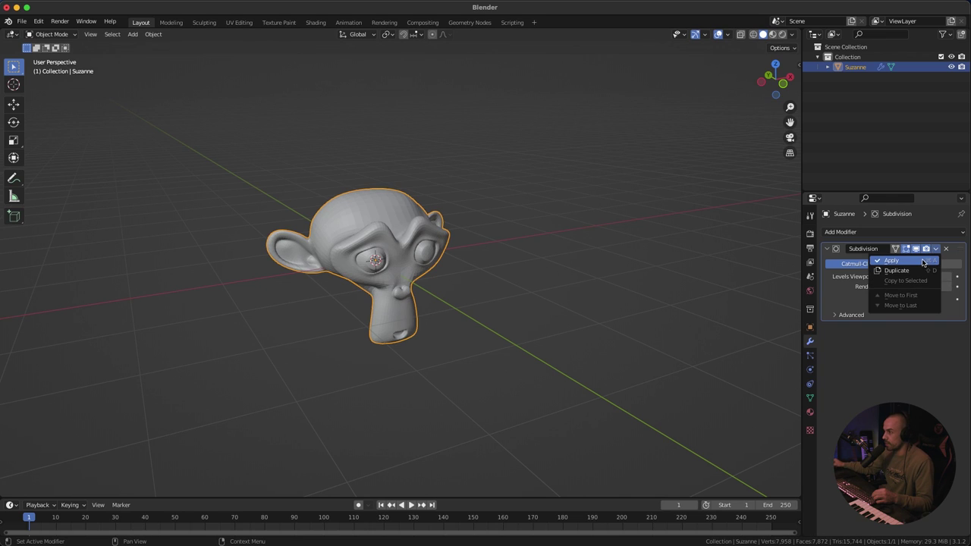
{"action": "left_click", "coordinate": [921, 264]}
Step: Shade the subdivided monkey head smooth
{"action": "right_click", "coordinate": [397, 219]}
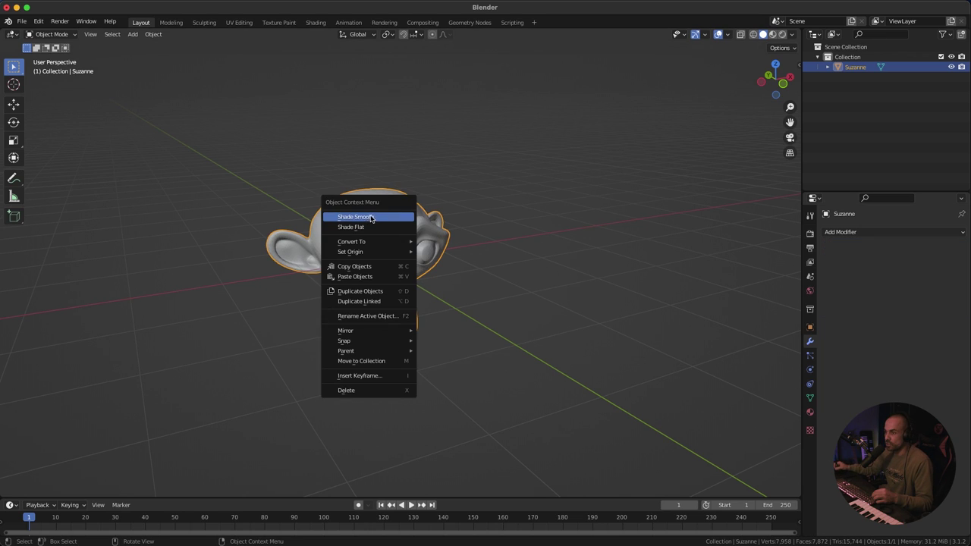
{"action": "left_click", "coordinate": [371, 218]}
{"action": "scroll", "coordinate": [364, 86], "scroll_direction": "up", "scroll_amount": 3}
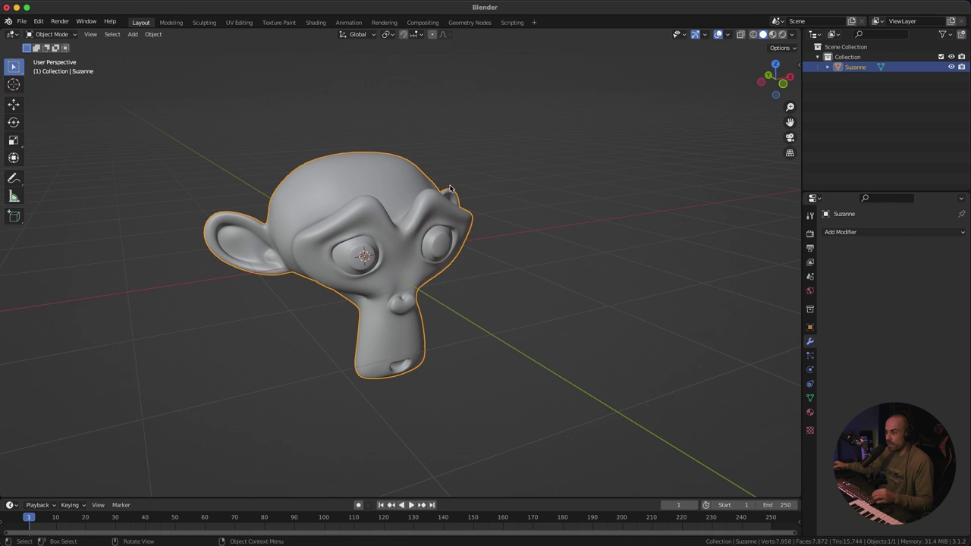
Step: Switch to the Shading workspace and show the monkey in rendered viewport shading
{"action": "left_click", "coordinate": [315, 22]}
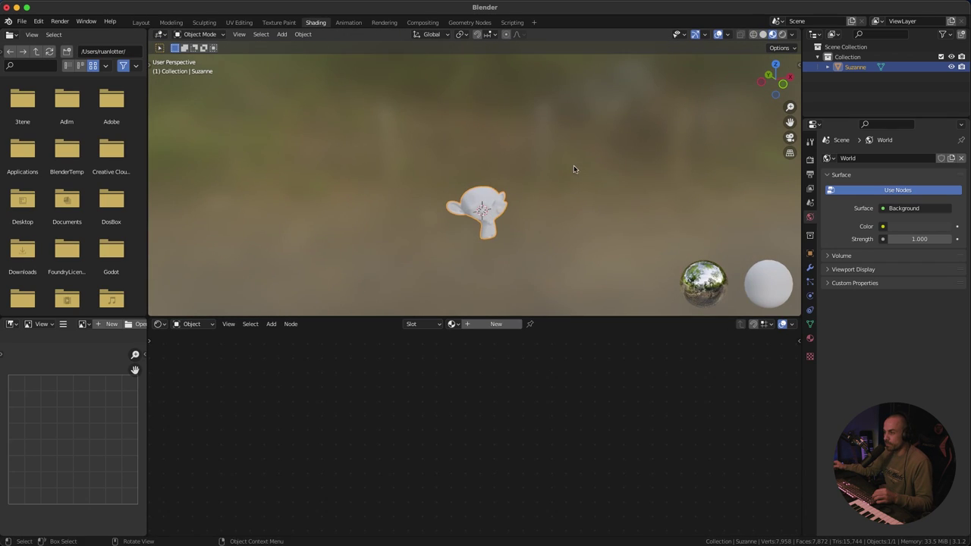
{"action": "middle_click_drag", "start_coordinate": [571, 140], "coordinate": [513, 138], "text": "shift"}
{"action": "scroll", "coordinate": [506, 131], "scroll_direction": "up", "scroll_amount": 2}
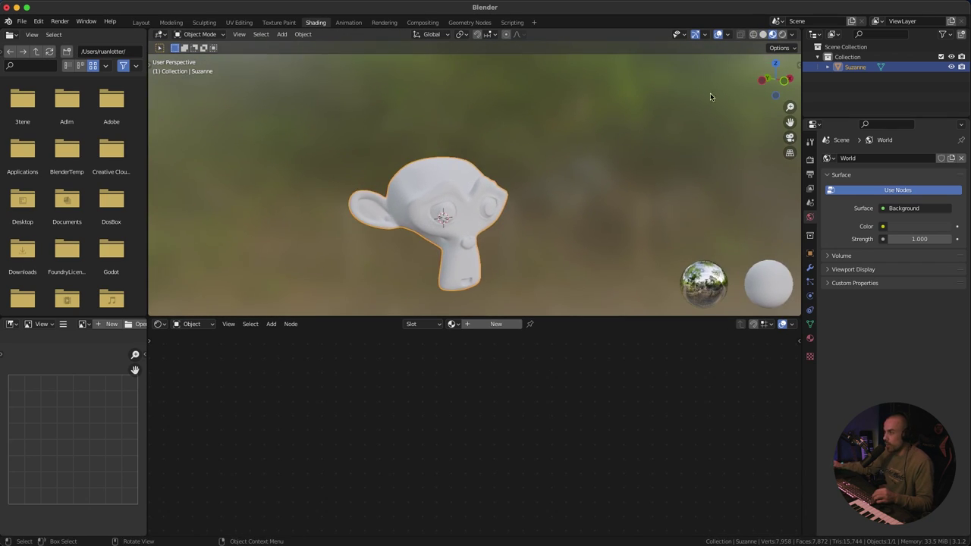
{"action": "left_click", "coordinate": [783, 35]}
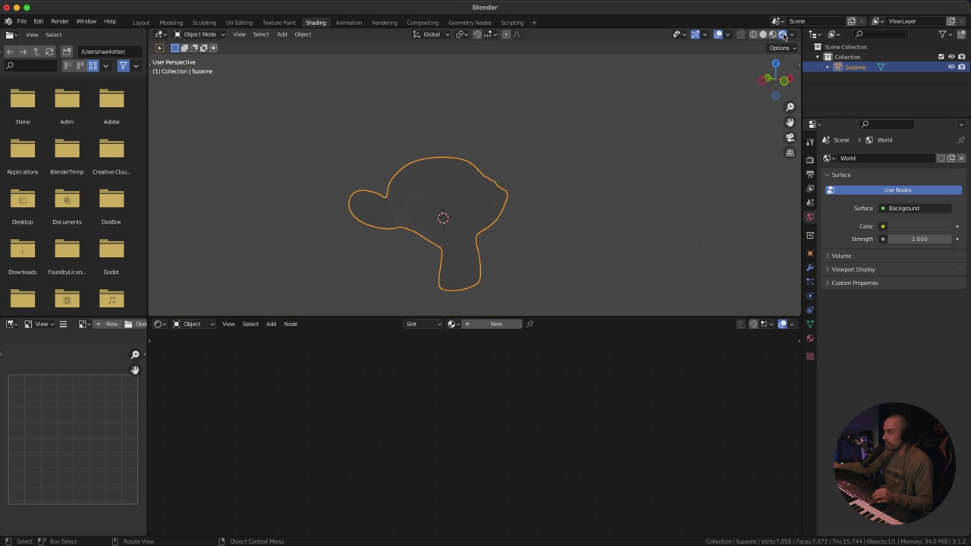
{"action": "mouse_move", "coordinate": [535, 139]}
{"action": "middle_mouse_down", "text": "shift"}
{"action": "mouse_move", "coordinate": [545, 128]}
{"action": "mouse_move", "coordinate": [532, 153]}
{"action": "mouse_move", "coordinate": [544, 172]}
{"action": "mouse_move", "coordinate": [524, 154]}
{"action": "middle_mouse_up", "text": "shift"}
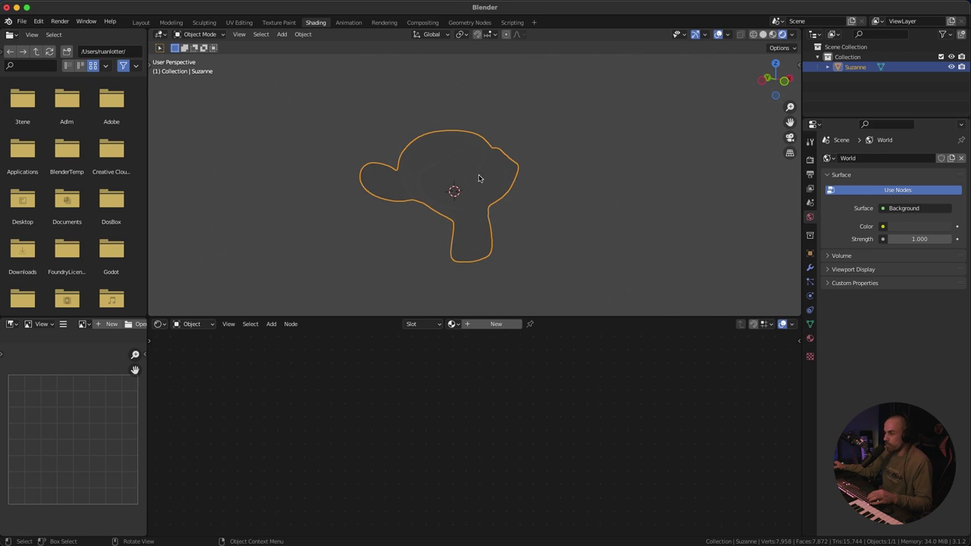
Step: Create a new material for the monkey with a saturated blue base color and a Metallic value of 0.864
{"action": "left_click", "coordinate": [495, 324]}
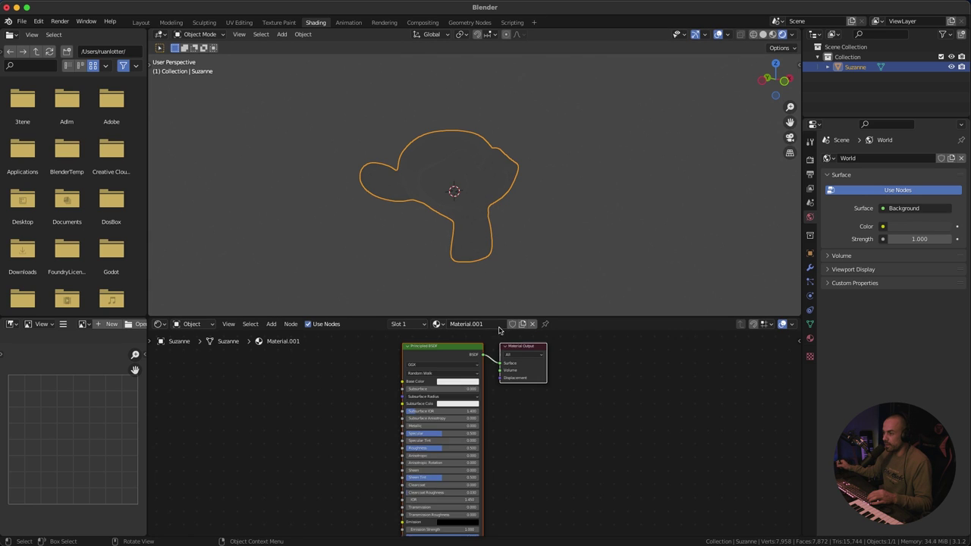
{"action": "left_click", "coordinate": [453, 392]}
{"action": "left_click", "coordinate": [485, 295]}
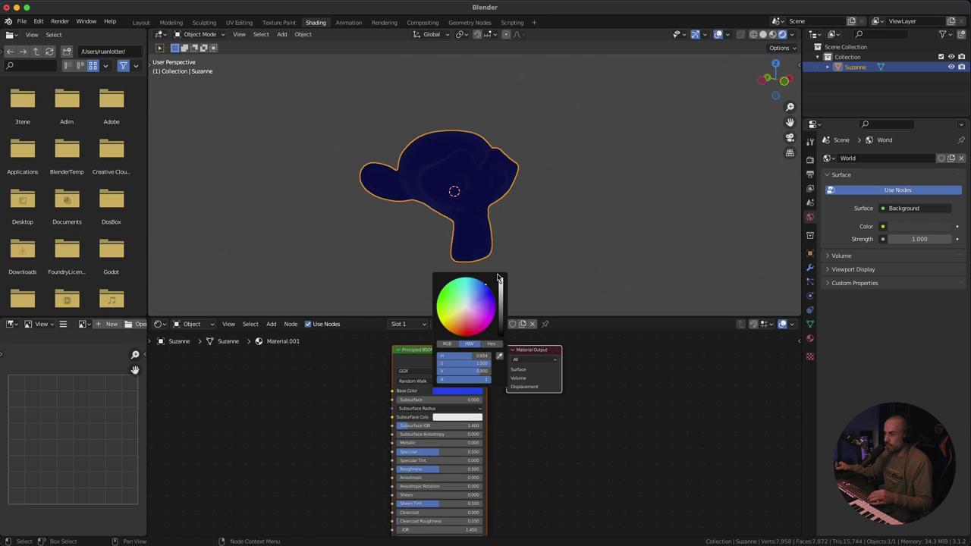
{"action": "middle_click_drag", "start_coordinate": [508, 409], "coordinate": [485, 390], "text": "ctrl"}
{"action": "left_click_drag", "start_coordinate": [414, 448], "coordinate": [468, 448]}
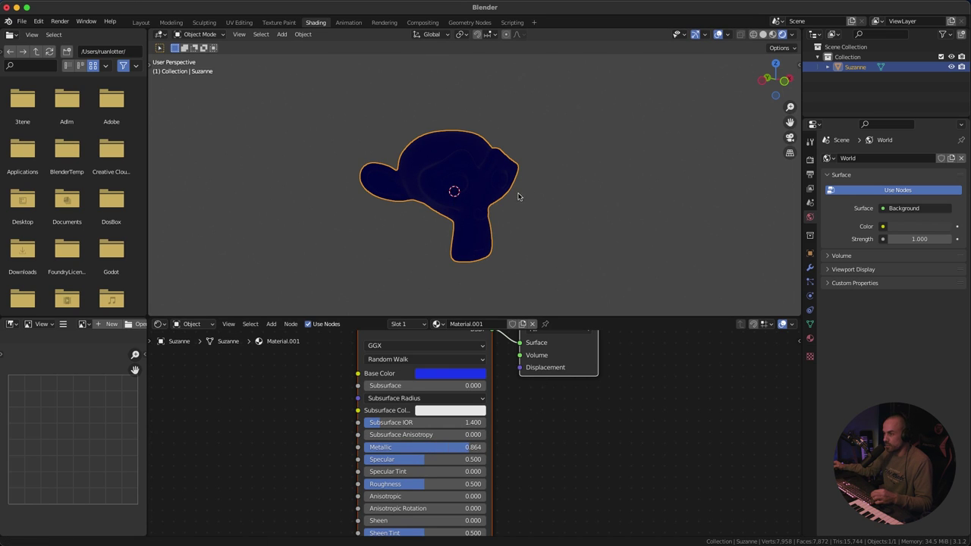
Step: Add a Sun light to the scene
{"action": "scroll", "coordinate": [523, 179], "scroll_direction": "down", "scroll_amount": 2}
{"action": "key", "text": "shift+a"}
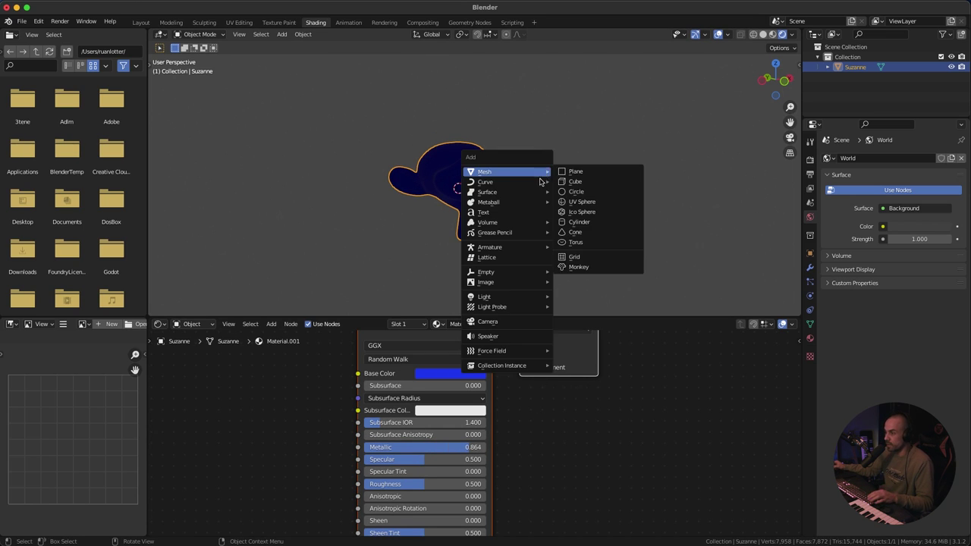
{"action": "mouse_move", "coordinate": [524, 296]}
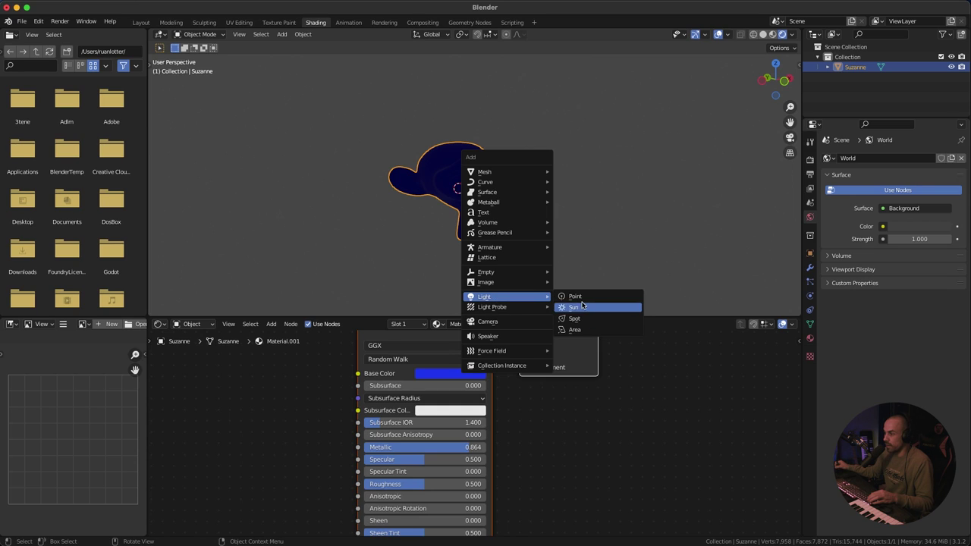
{"action": "left_click", "coordinate": [586, 308]}
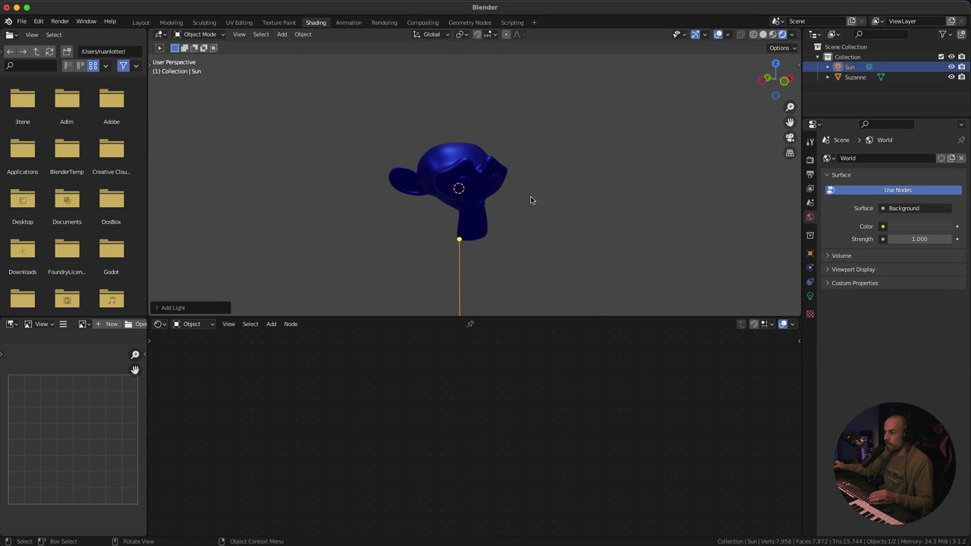
Step: Tilt the sun to shine diagonally onto the monkey and move the light up beside the head
{"action": "left_click_drag", "start_coordinate": [463, 239], "coordinate": [428, 232]}
{"action": "key", "text": "g"}
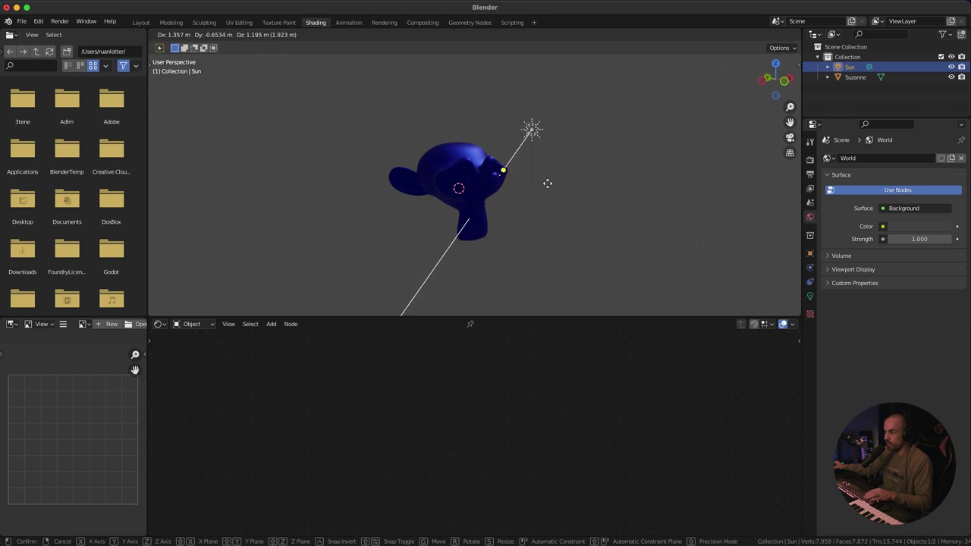
{"action": "left_click", "coordinate": [562, 189]}
{"action": "left_click", "coordinate": [573, 221]}
Step: Set the world background strength to 0 so that only the sun lights the monkey
{"action": "middle_click_drag", "start_coordinate": [574, 221], "coordinate": [543, 210]}
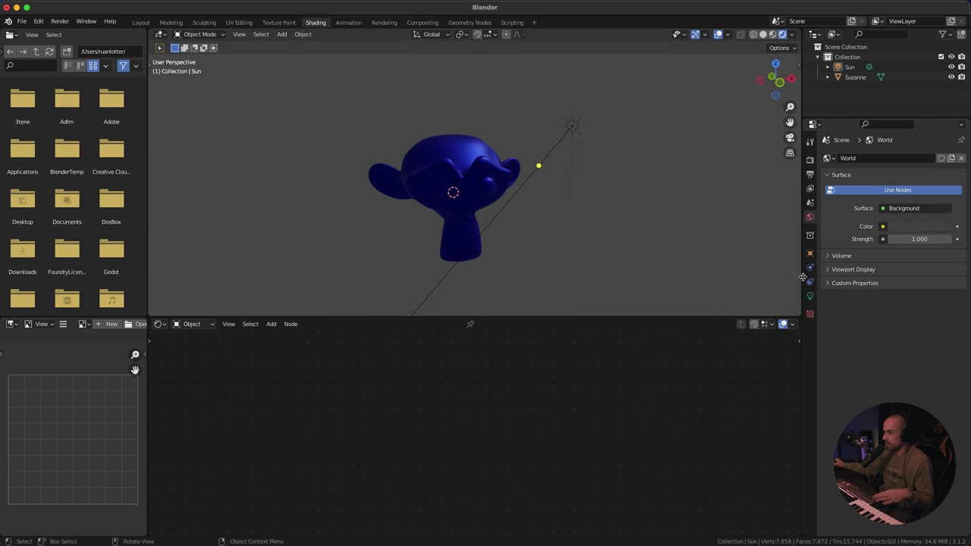
{"action": "middle_click_drag", "start_coordinate": [602, 195], "coordinate": [608, 195]}
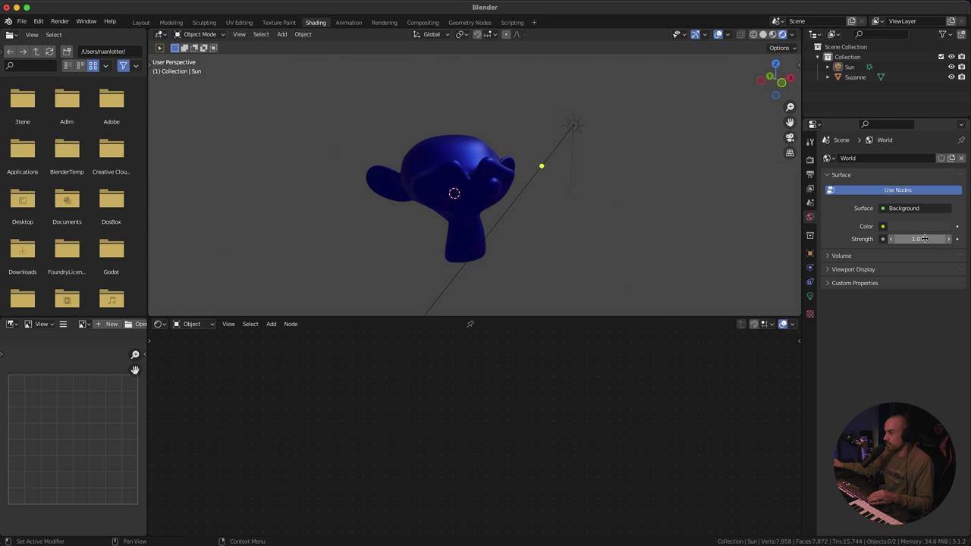
{"action": "left_click_drag", "start_coordinate": [923, 239], "coordinate": [715, 262]}
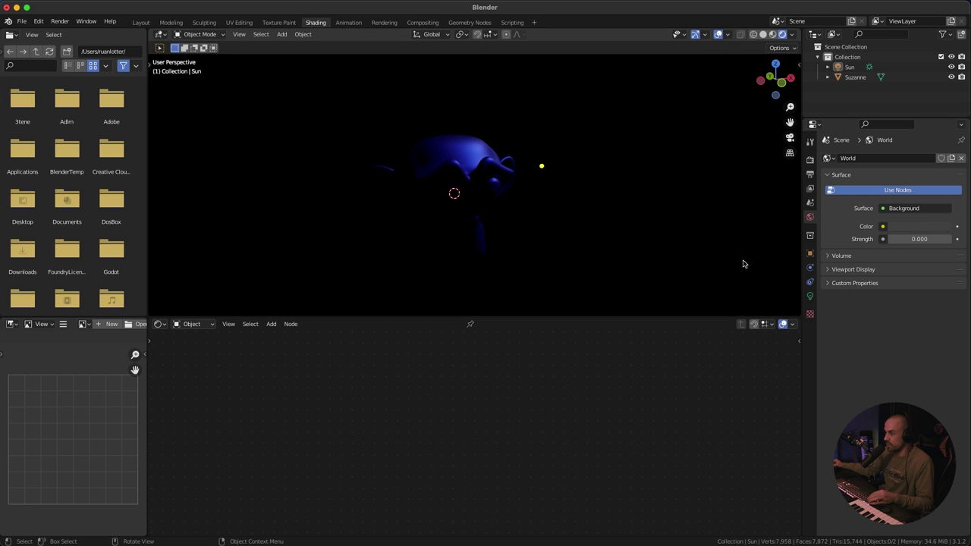
{"action": "mouse_move", "coordinate": [516, 182]}
{"action": "middle_mouse_down"}
{"action": "mouse_move", "coordinate": [462, 190]}
{"action": "mouse_move", "coordinate": [516, 188]}
{"action": "middle_mouse_up"}
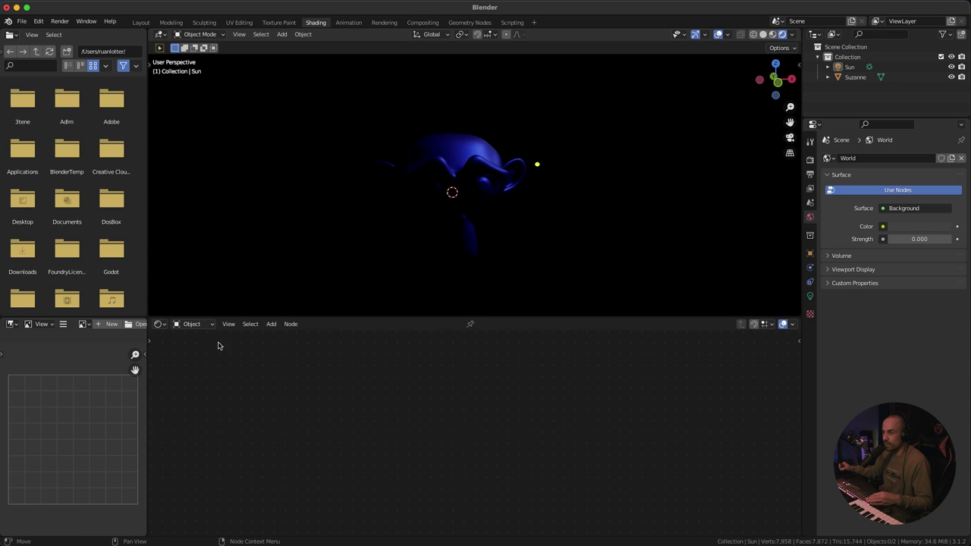
Step: Switch the shader editor to the World shader and fit its nodes in view
{"action": "left_click", "coordinate": [202, 326]}
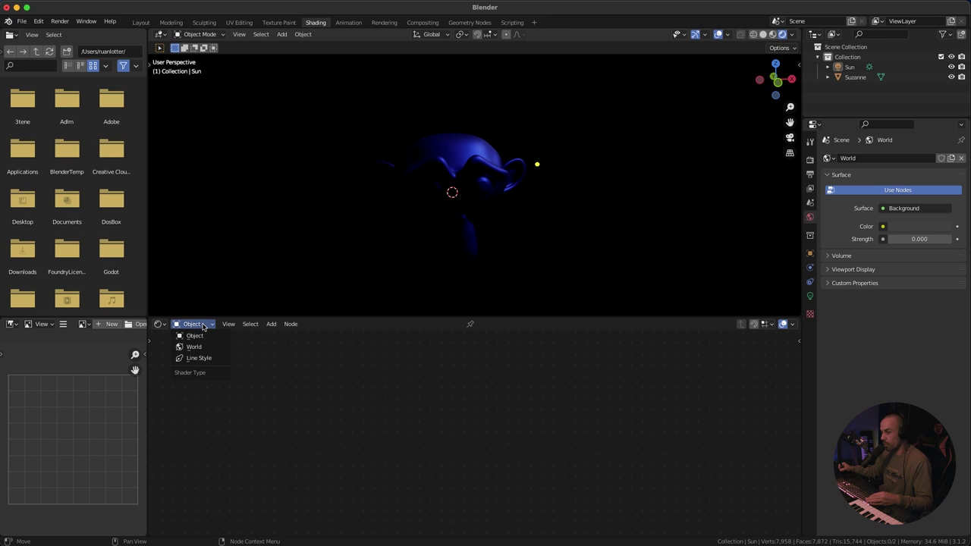
{"action": "left_click", "coordinate": [201, 347]}
{"action": "key", "text": "Home"}
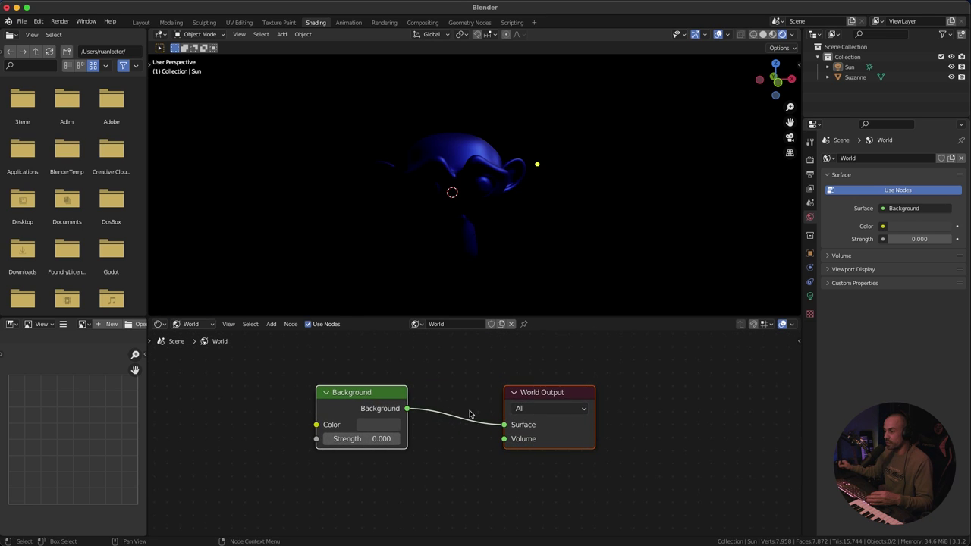
Step: Move the World Output node away from the Background node and delete the Background node
{"action": "left_click", "coordinate": [481, 390]}
{"action": "left_click_drag", "start_coordinate": [553, 394], "coordinate": [578, 382]}
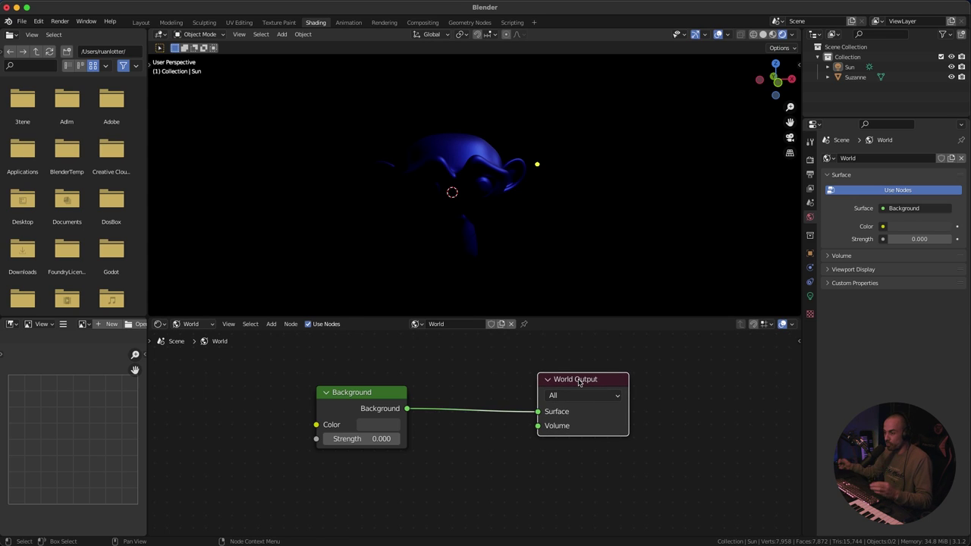
{"action": "left_click_drag", "start_coordinate": [387, 390], "coordinate": [378, 392]}
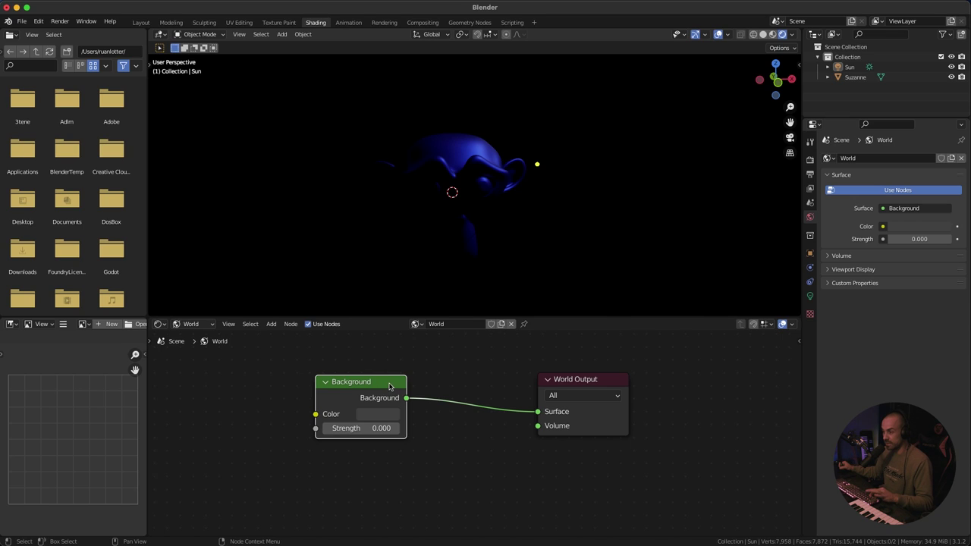
{"action": "key", "text": "x"}
{"action": "scroll", "coordinate": [417, 372], "scroll_direction": "down", "scroll_amount": 2}
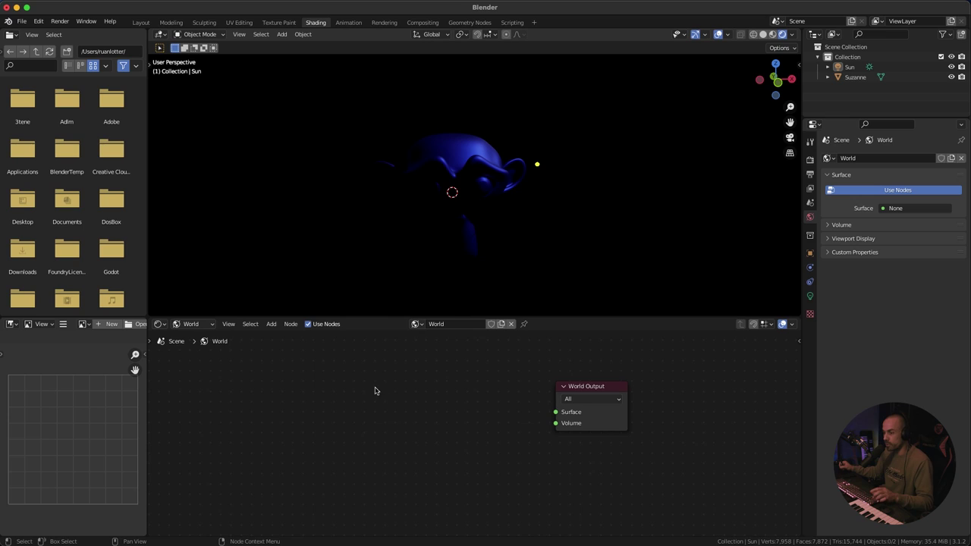
Step: Add a Noise Texture node to the world shader and connect its Fac output to the World Output's Surface input
{"action": "key", "text": "shift+a"}
{"action": "type", "text": "noi"}
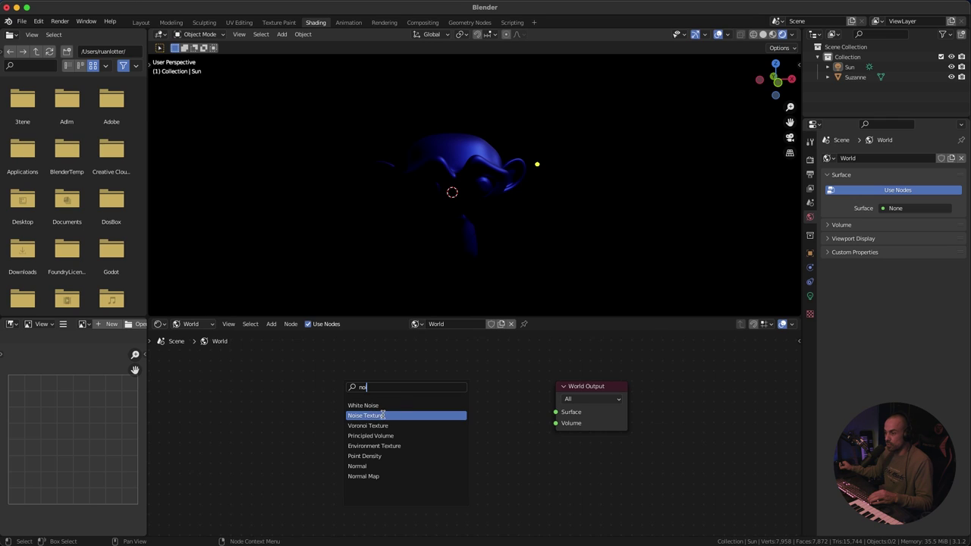
{"action": "left_click", "coordinate": [395, 416]}
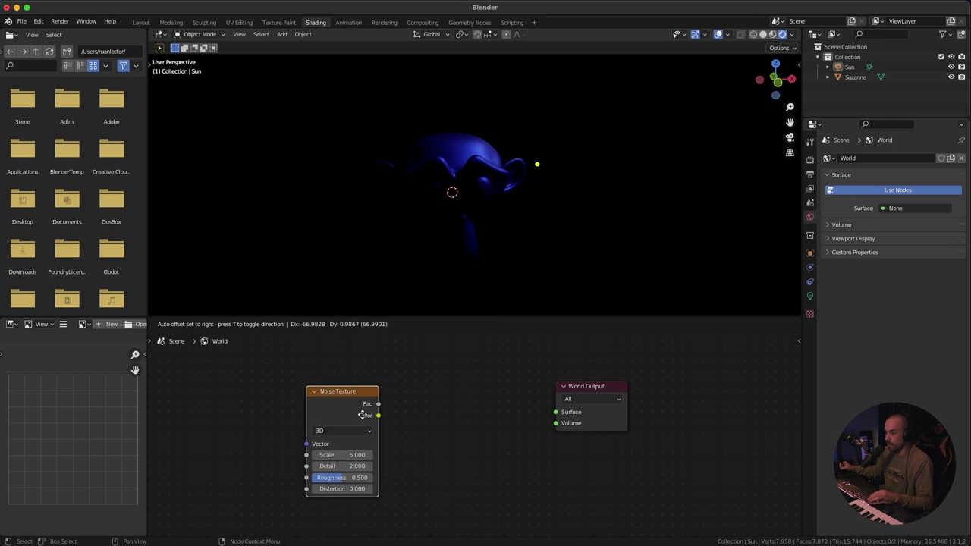
{"action": "left_click", "coordinate": [402, 429]}
{"action": "left_click_drag", "start_coordinate": [351, 388], "coordinate": [398, 377]}
{"action": "left_click_drag", "start_coordinate": [516, 401], "coordinate": [550, 411]}
{"action": "left_click_drag", "start_coordinate": [501, 450], "coordinate": [502, 448]}
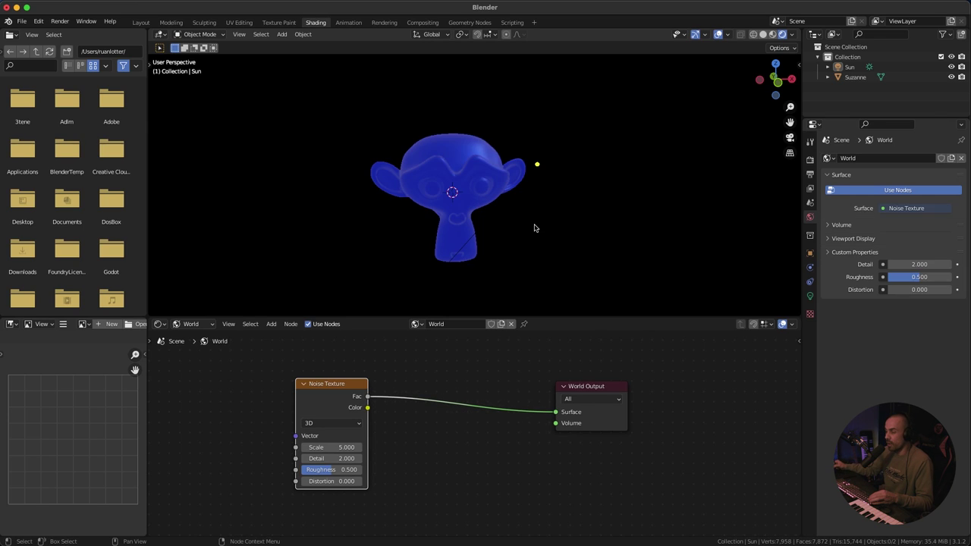
{"action": "middle_click_drag", "start_coordinate": [541, 213], "coordinate": [485, 227]}
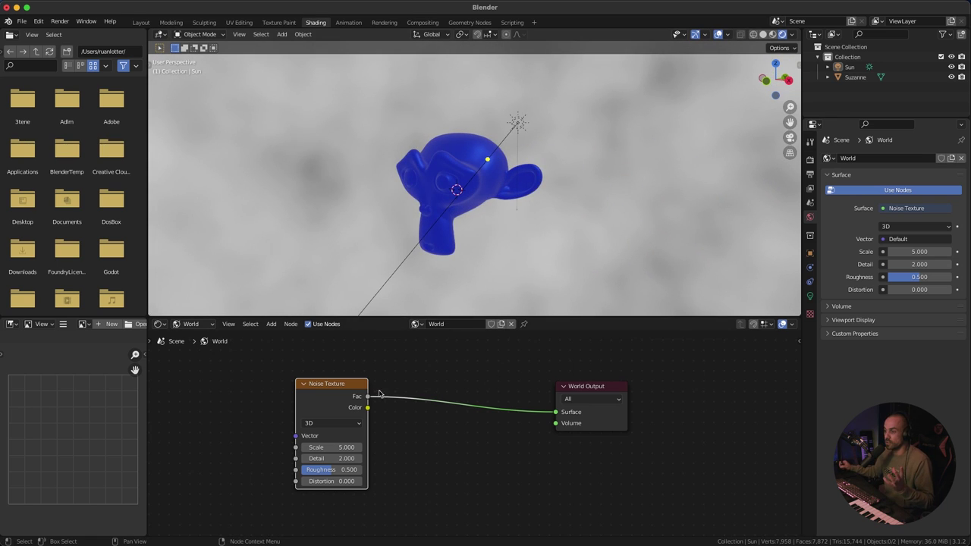
Step: Move the Noise Texture node farther from the World Output and insert a ColorRamp node on the link between them
{"action": "left_click_drag", "start_coordinate": [347, 387], "coordinate": [340, 388]}
{"action": "middle_click_drag", "start_coordinate": [433, 293], "coordinate": [346, 172]}
{"action": "middle_click_drag", "start_coordinate": [503, 129], "coordinate": [490, 270]}
{"action": "middle_click_drag", "start_coordinate": [423, 343], "coordinate": [427, 361]}
{"action": "left_click_drag", "start_coordinate": [330, 404], "coordinate": [260, 388]}
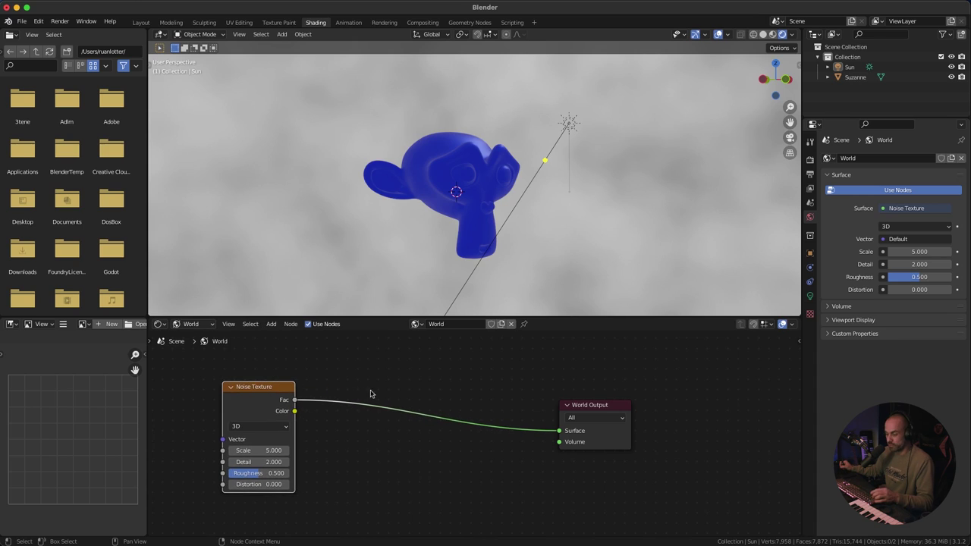
{"action": "key", "text": "shift+a"}
{"action": "left_click", "coordinate": [372, 384]}
{"action": "type", "text": "col"}
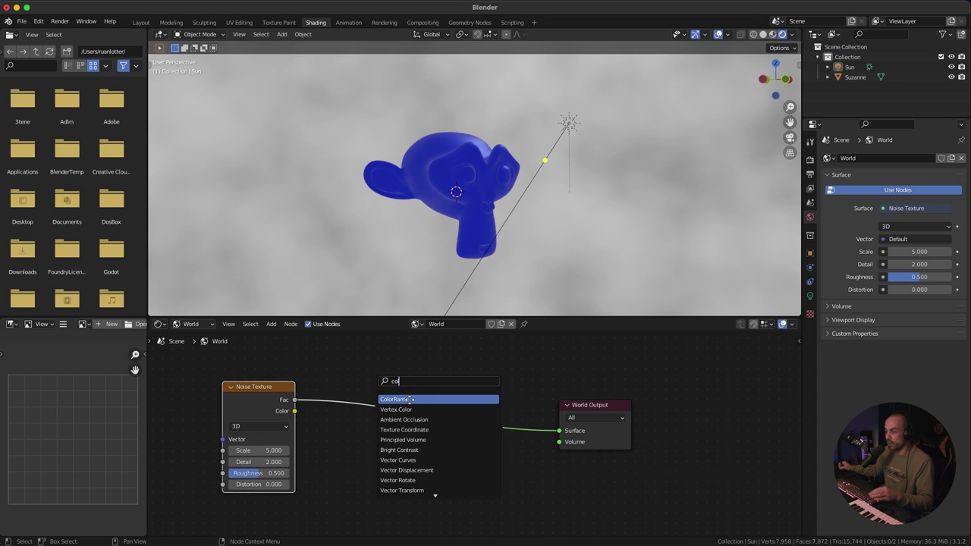
{"action": "left_click", "coordinate": [408, 399]}
{"action": "left_click", "coordinate": [404, 388]}
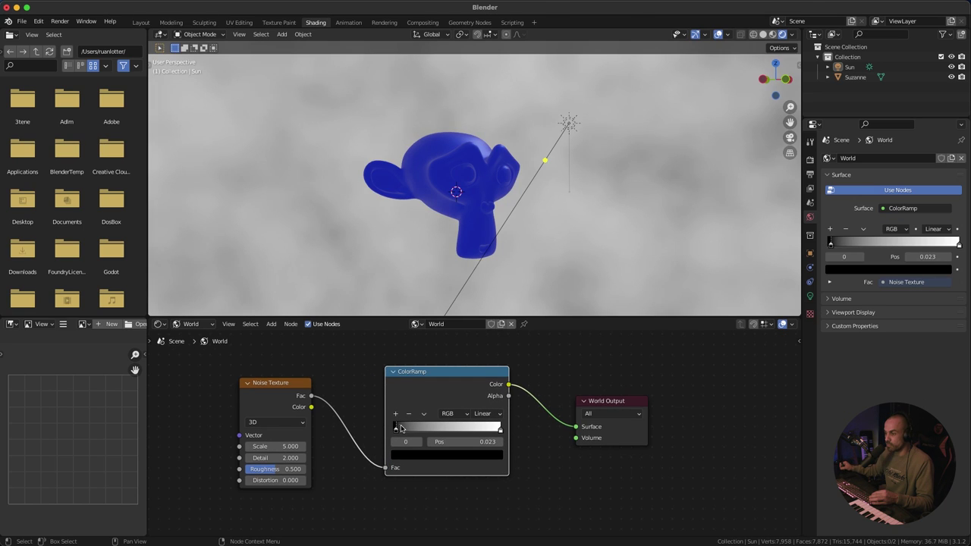
Step: Move the ColorRamp's black stop to position 0.459 to increase the contrast of the noise background
{"action": "left_click_drag", "start_coordinate": [400, 429], "coordinate": [450, 430]}
{"action": "middle_click_drag", "start_coordinate": [500, 293], "coordinate": [531, 220]}
{"action": "middle_click_drag", "start_coordinate": [369, 401], "coordinate": [420, 403]}
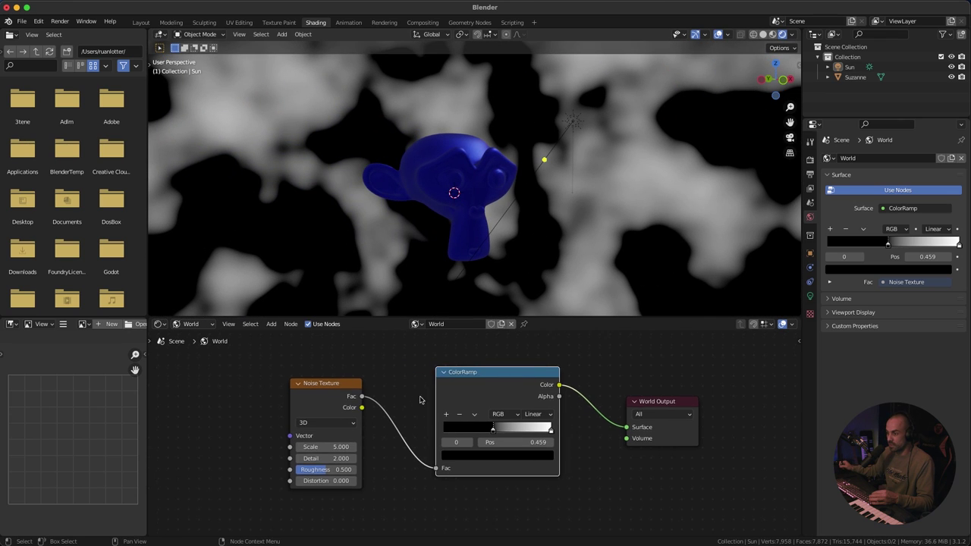
Step: Set the Noise Texture node's Scale to 700
{"action": "scroll", "coordinate": [420, 403], "scroll_direction": "up", "scroll_amount": 4}
{"action": "middle_click_drag", "start_coordinate": [364, 382], "coordinate": [491, 392]}
{"action": "scroll", "coordinate": [448, 387], "scroll_direction": "up", "scroll_amount": 3}
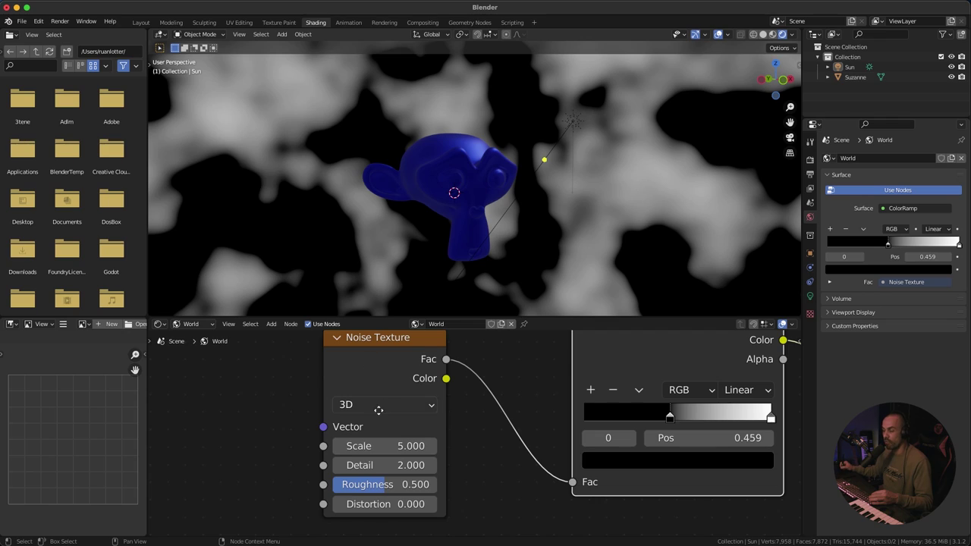
{"action": "middle_click_drag", "start_coordinate": [379, 407], "coordinate": [373, 413]}
{"action": "left_click", "coordinate": [370, 453]}
{"action": "type", "text": "70"}
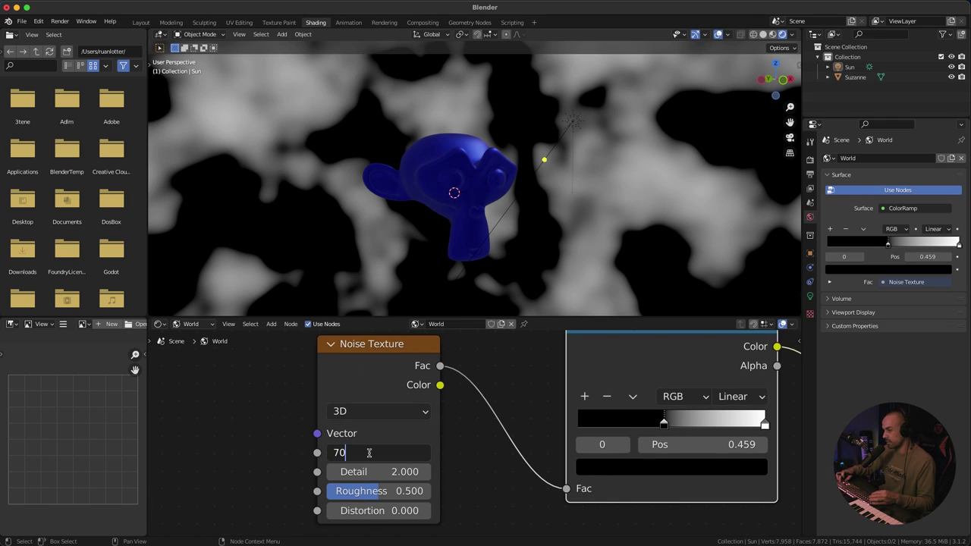
{"action": "type", "text": "0"}
{"action": "key", "text": "Return"}
{"action": "middle_click_drag", "start_coordinate": [529, 223], "coordinate": [562, 196]}
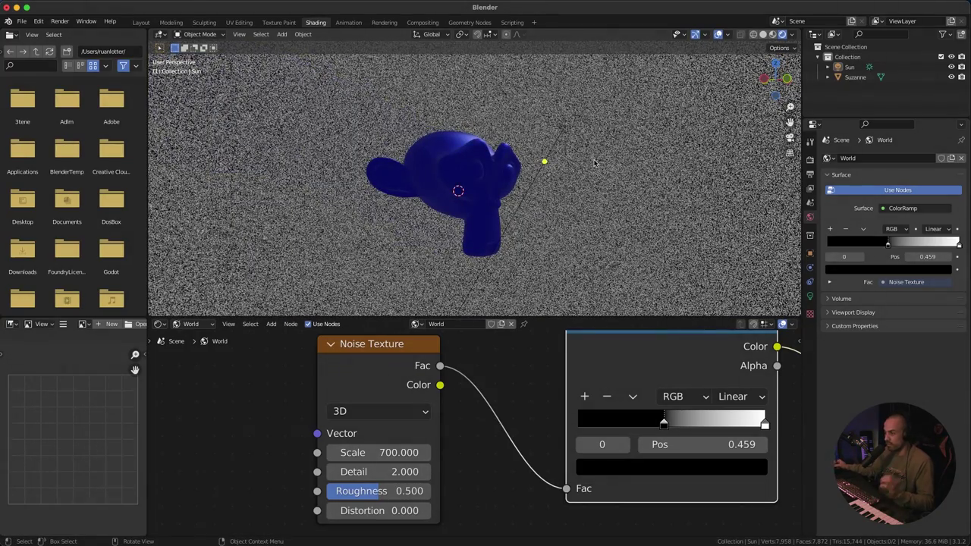
Step: Move the ColorRamp's black stop to position 0.700 to thin the noise into sparse star-like specks
{"action": "middle_click_drag", "start_coordinate": [494, 390], "coordinate": [420, 401]}
{"action": "scroll", "coordinate": [546, 390], "scroll_direction": "up", "scroll_amount": 2}
{"action": "middle_click_drag", "start_coordinate": [610, 407], "coordinate": [486, 411]}
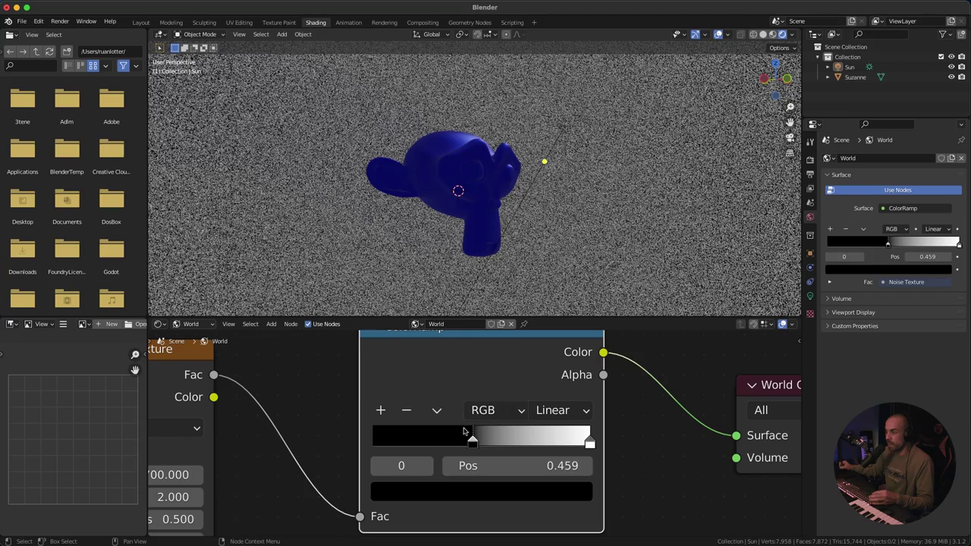
{"action": "left_click_drag", "start_coordinate": [476, 433], "coordinate": [530, 434]}
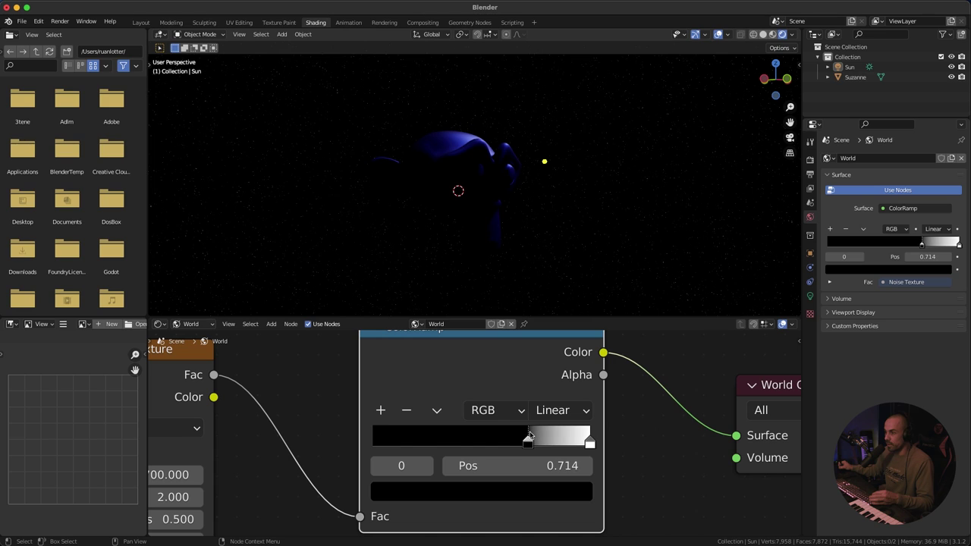
{"action": "left_click_drag", "start_coordinate": [529, 435], "coordinate": [524, 438]}
{"action": "middle_click_drag", "start_coordinate": [462, 199], "coordinate": [421, 196]}
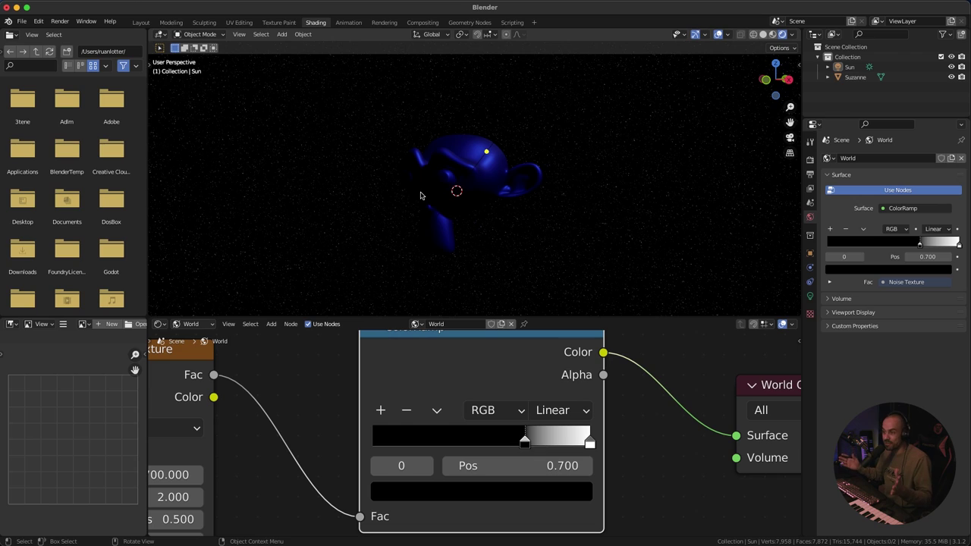
Step: Move the ColorRamp's white stop closer to the black stop and place the black stop at position 0.714
{"action": "scroll", "coordinate": [519, 386], "scroll_direction": "up", "scroll_amount": 1}
{"action": "middle_click_drag", "start_coordinate": [519, 386], "coordinate": [473, 379]}
{"action": "left_click_drag", "start_coordinate": [488, 433], "coordinate": [490, 434]}
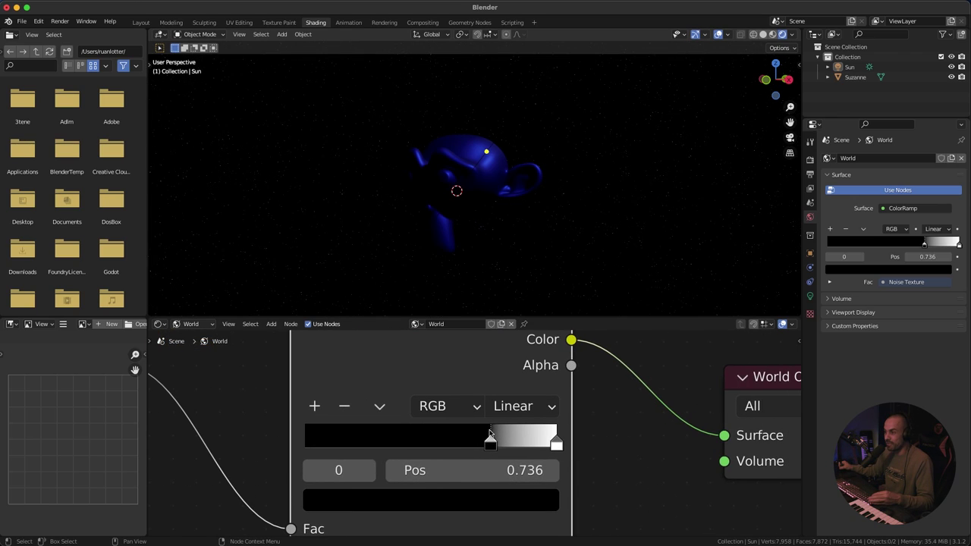
{"action": "left_click_drag", "start_coordinate": [552, 438], "coordinate": [494, 429]}
{"action": "scroll", "coordinate": [500, 421], "scroll_direction": "down", "scroll_amount": 4}
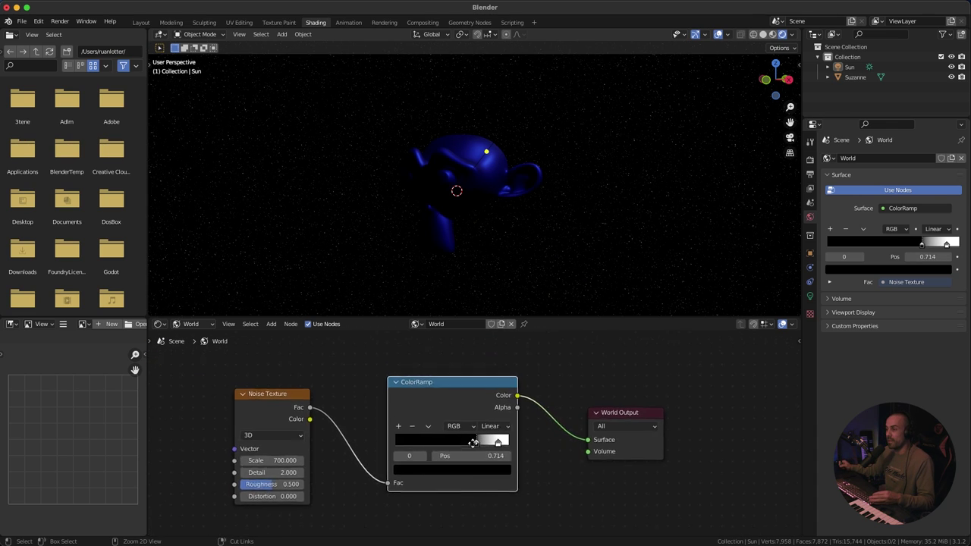
Step: Examine the star background around the monkey head from several angles in a maximized 3D viewport
{"action": "key", "text": "ctrl+space"}
{"action": "middle_click_drag", "start_coordinate": [486, 212], "coordinate": [544, 215]}
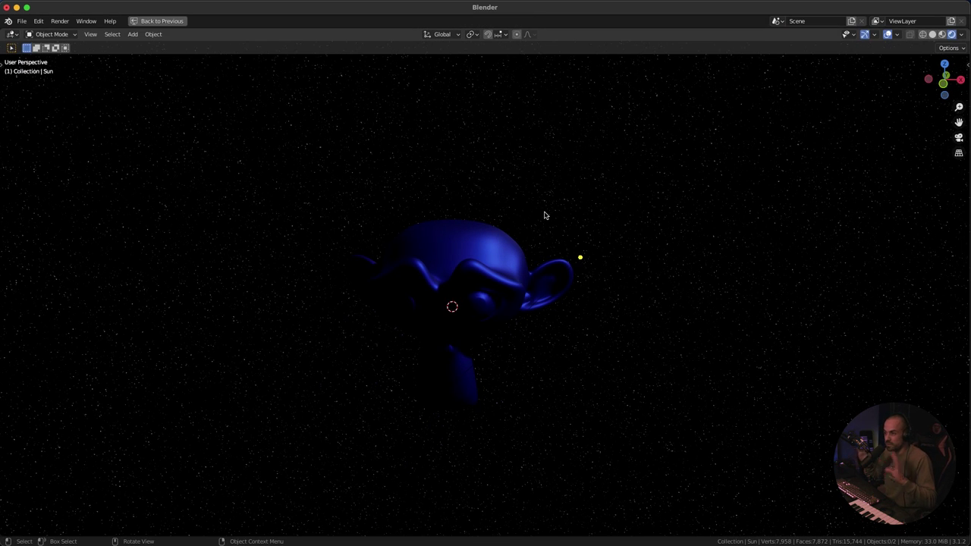
{"action": "middle_click_drag", "start_coordinate": [434, 263], "coordinate": [484, 228]}
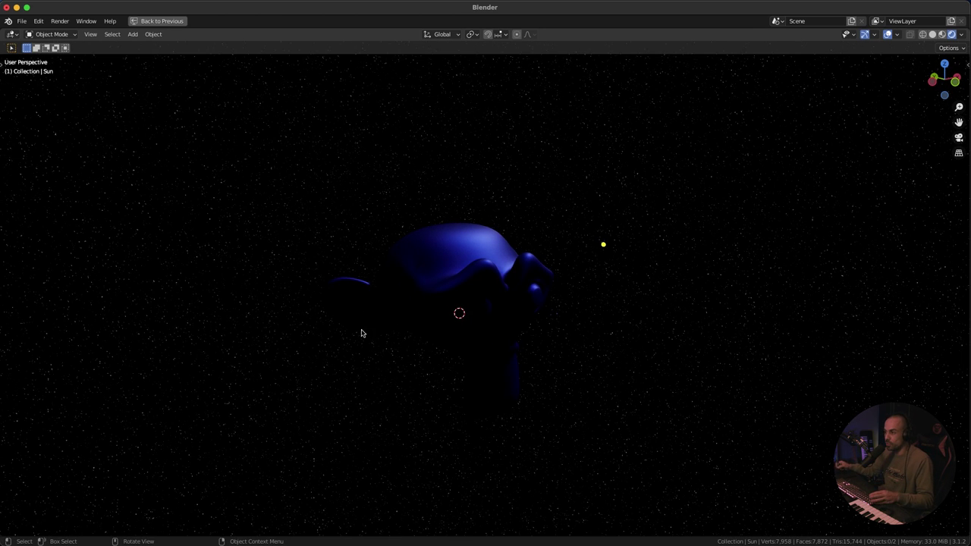
{"action": "middle_click_drag", "start_coordinate": [575, 280], "coordinate": [481, 278]}
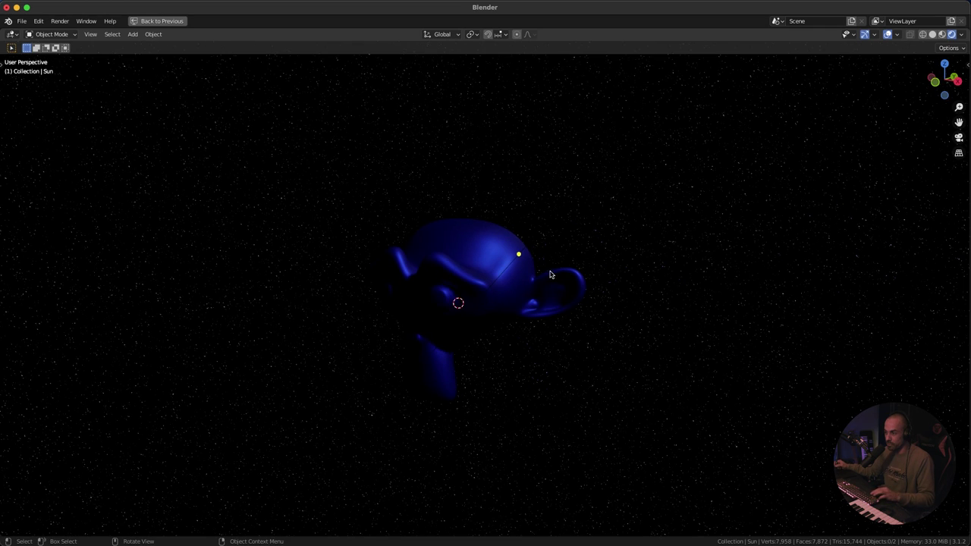
{"action": "key", "text": "ctrl+space"}
Step: Add Mapping and Texture Coordinate nodes to the Noise Texture's Vector input in one operation
{"action": "middle_click_drag", "start_coordinate": [493, 457], "coordinate": [492, 388], "text": "ctrl"}
{"action": "middle_click_drag", "start_coordinate": [535, 427], "coordinate": [542, 418], "text": "ctrl"}
{"action": "middle_click_drag", "start_coordinate": [542, 418], "coordinate": [524, 407]}
{"action": "left_click_drag", "start_coordinate": [527, 390], "coordinate": [513, 384]}
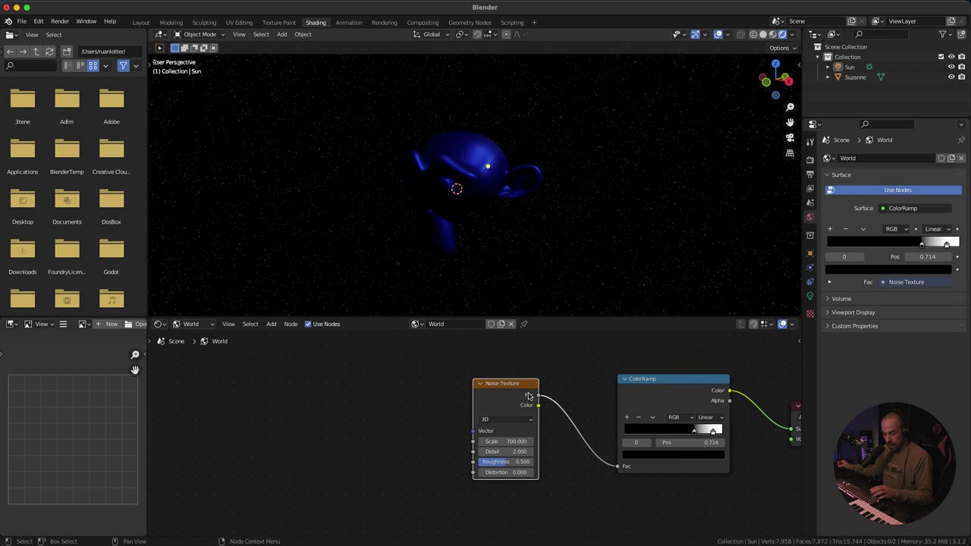
{"action": "key", "text": "ctrl+t"}
{"action": "middle_click_drag", "start_coordinate": [513, 389], "coordinate": [489, 399], "text": "ctrl"}
{"action": "middle_click_drag", "start_coordinate": [489, 399], "coordinate": [560, 404]}
{"action": "middle_click_drag", "start_coordinate": [507, 429], "coordinate": [492, 389], "text": "ctrl"}
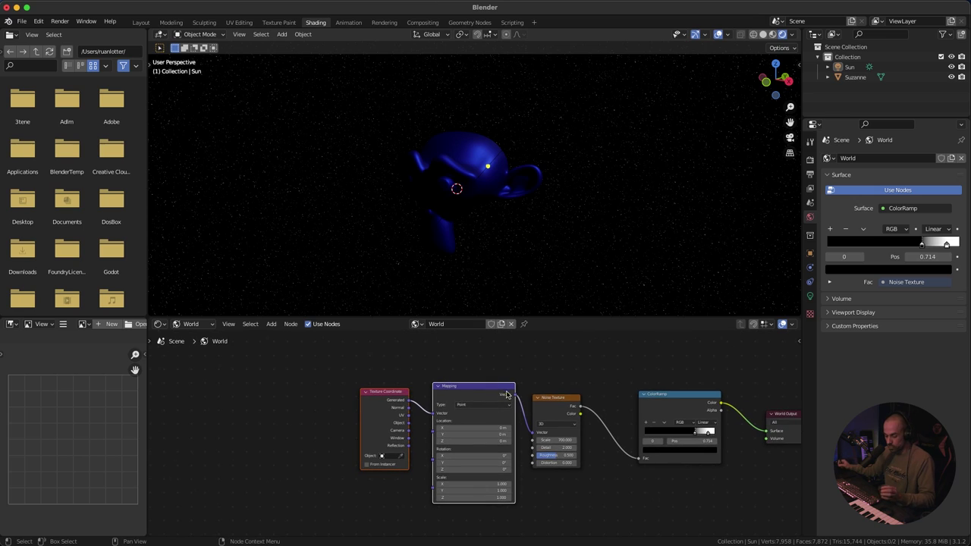
Step: Move the Texture Coordinate and Mapping nodes together farther away from and lower than the Noise Texture node
{"action": "left_click_drag", "start_coordinate": [562, 400], "coordinate": [557, 396]}
{"action": "scroll", "coordinate": [558, 396], "scroll_direction": "up", "scroll_amount": 1}
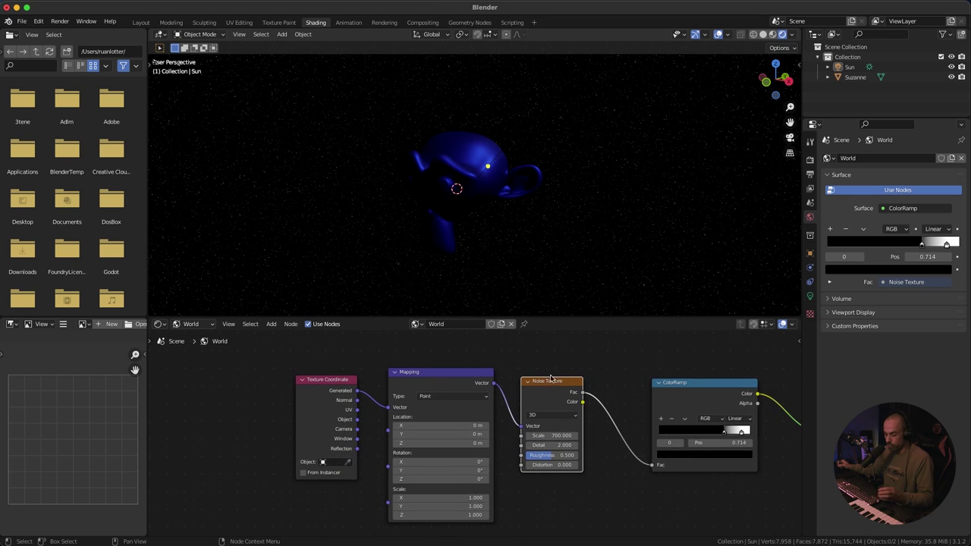
{"action": "middle_click_drag", "start_coordinate": [552, 384], "coordinate": [525, 378], "text": "ctrl"}
{"action": "left_click_drag", "start_coordinate": [462, 353], "coordinate": [313, 407]}
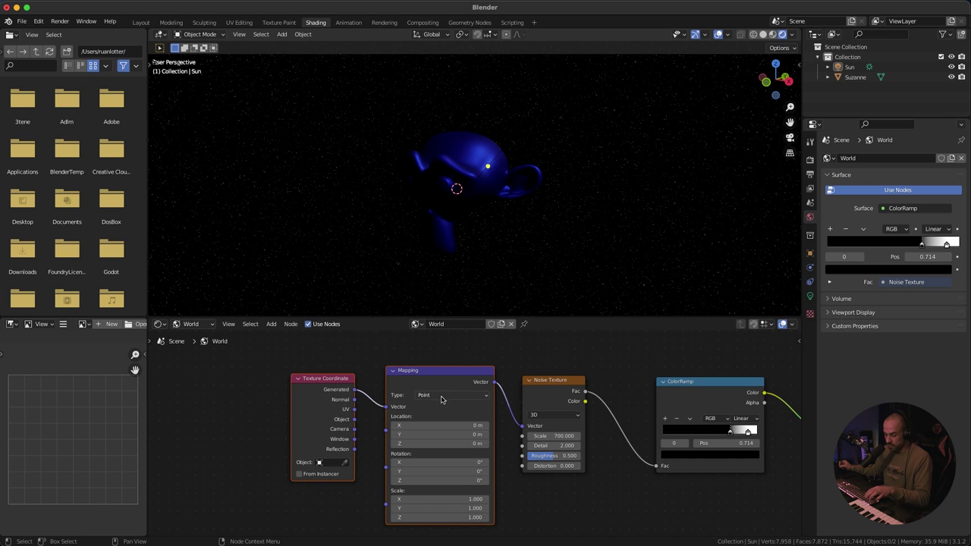
{"action": "left_click_drag", "start_coordinate": [423, 400], "coordinate": [391, 413]}
{"action": "scroll", "coordinate": [470, 384], "scroll_direction": "up", "scroll_amount": 2}
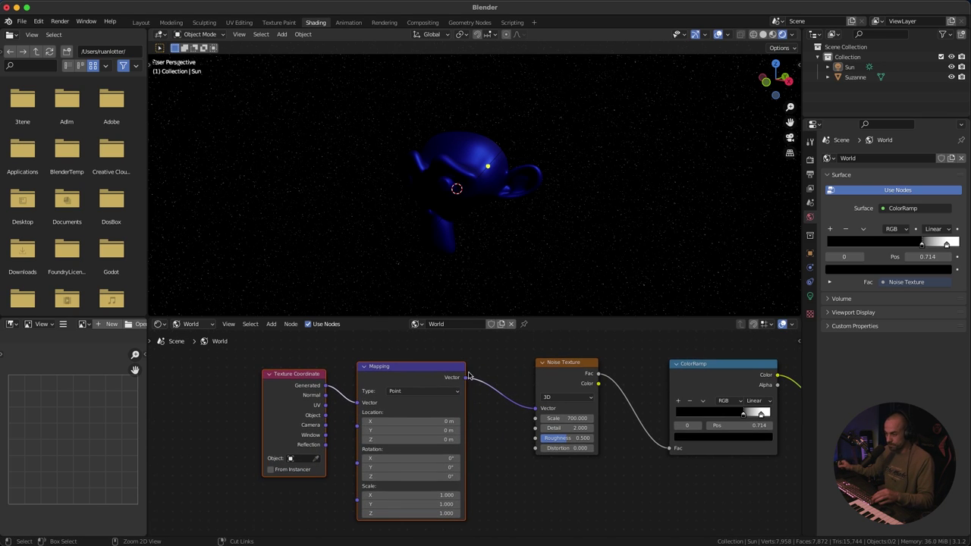
{"action": "scroll", "coordinate": [497, 382], "scroll_direction": "down", "scroll_amount": 3}
{"action": "left_click_drag", "start_coordinate": [474, 353], "coordinate": [306, 428]}
{"action": "key", "text": "g"}
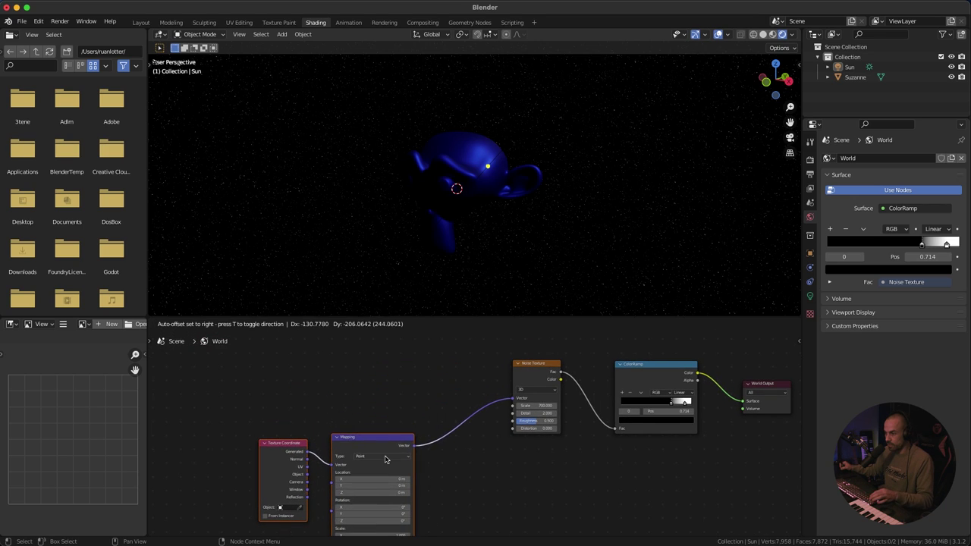
{"action": "left_click", "coordinate": [457, 413]}
{"action": "scroll", "coordinate": [457, 412], "scroll_direction": "right", "scroll_amount": 5}
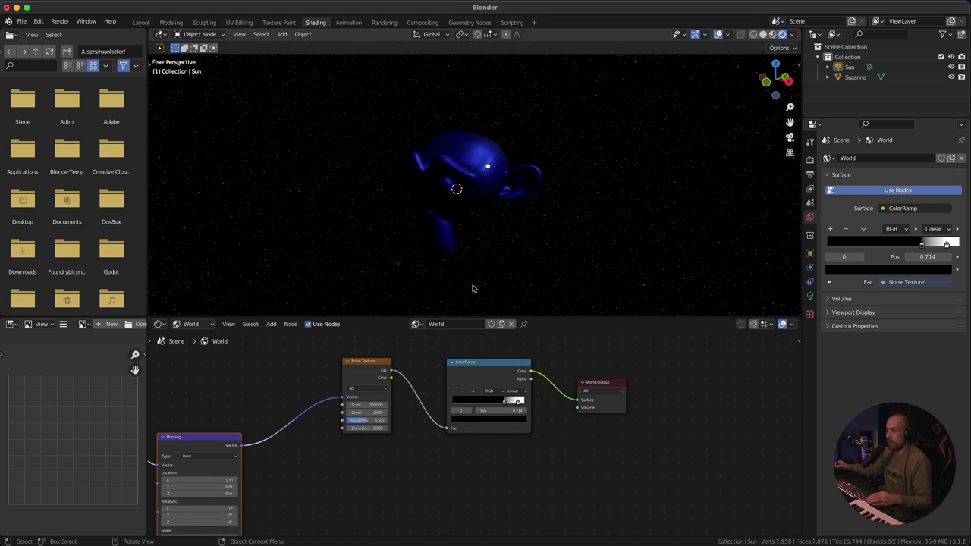
Step: Maximize the shader node editor and move the World Output node farther from the ColorRamp
{"action": "key", "text": "ctrl+space"}
{"action": "middle_click_drag", "start_coordinate": [508, 217], "coordinate": [517, 264], "text": "ctrl"}
{"action": "middle_click_drag", "start_coordinate": [517, 265], "coordinate": [553, 277]}
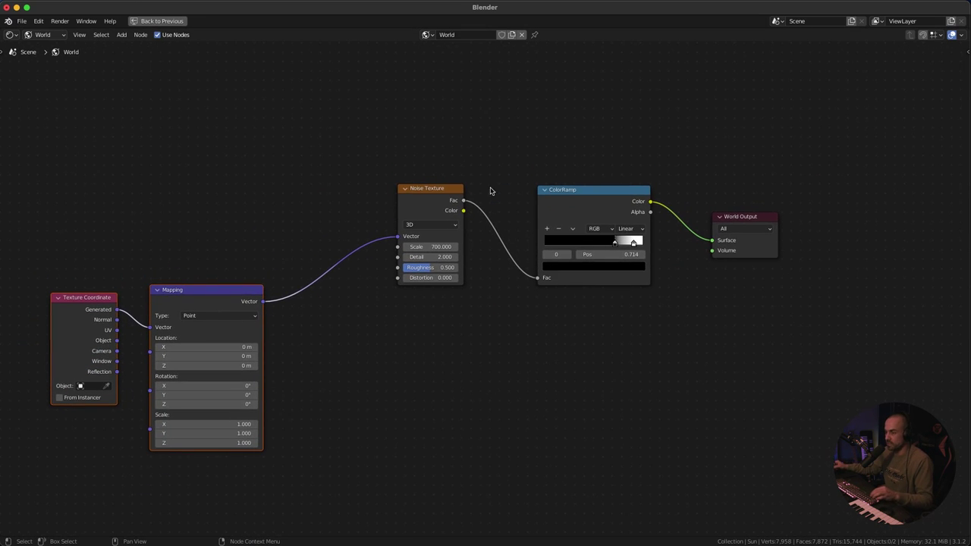
{"action": "scroll", "coordinate": [396, 181], "scroll_direction": "right", "scroll_amount": 2}
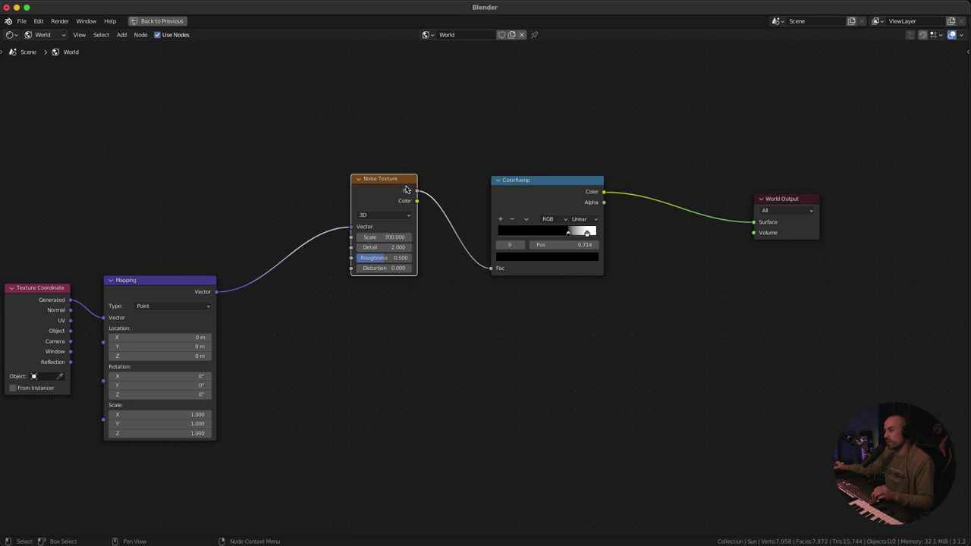
Step: Duplicate the Noise Texture node and place the copy below the original
{"action": "left_click_drag", "start_coordinate": [395, 182], "coordinate": [388, 181]}
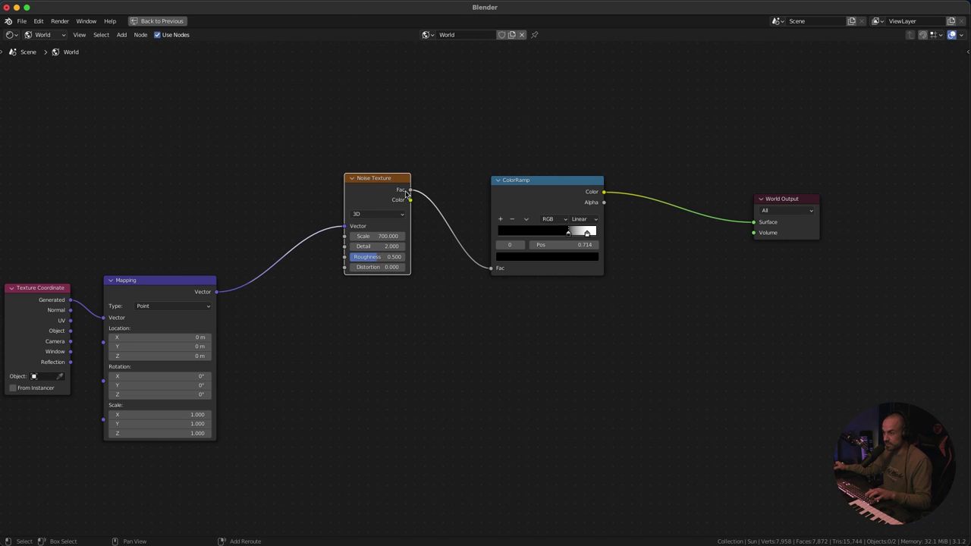
{"action": "key", "text": "shift+d"}
{"action": "left_click", "coordinate": [403, 325]}
{"action": "scroll", "coordinate": [434, 232], "scroll_direction": "down", "scroll_amount": 3}
{"action": "scroll", "coordinate": [433, 233], "scroll_direction": "up", "scroll_amount": 2}
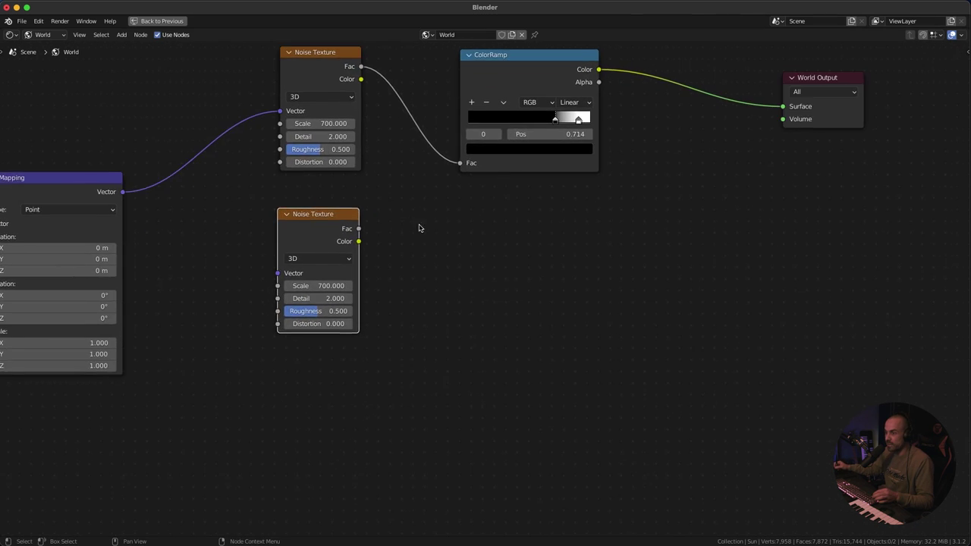
Step: Set the duplicated Noise Texture's Scale to 2 and shift it slightly away from the Mapping node
{"action": "scroll", "coordinate": [412, 225], "scroll_direction": "left", "scroll_amount": 2}
{"action": "scroll", "coordinate": [420, 256], "scroll_direction": "up", "scroll_amount": 2}
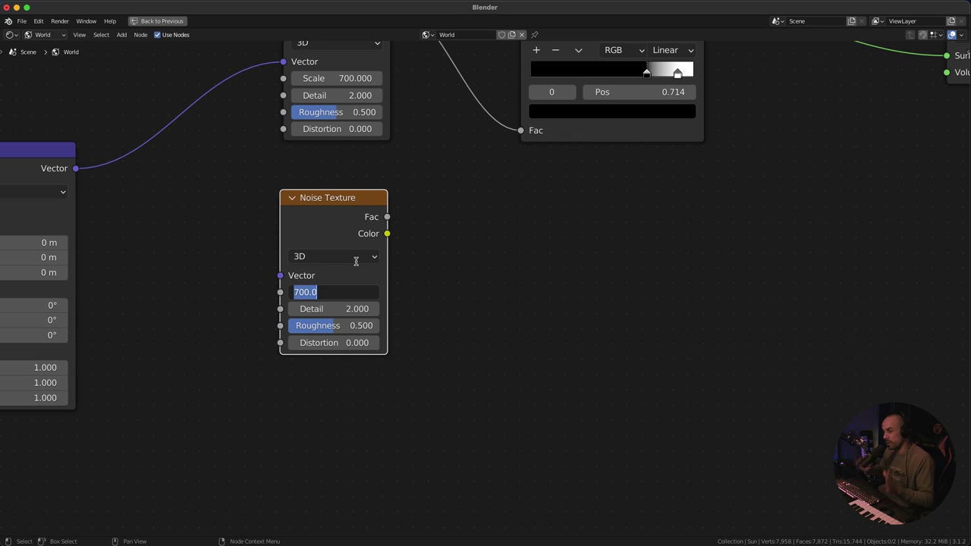
{"action": "key", "text": "Return"}
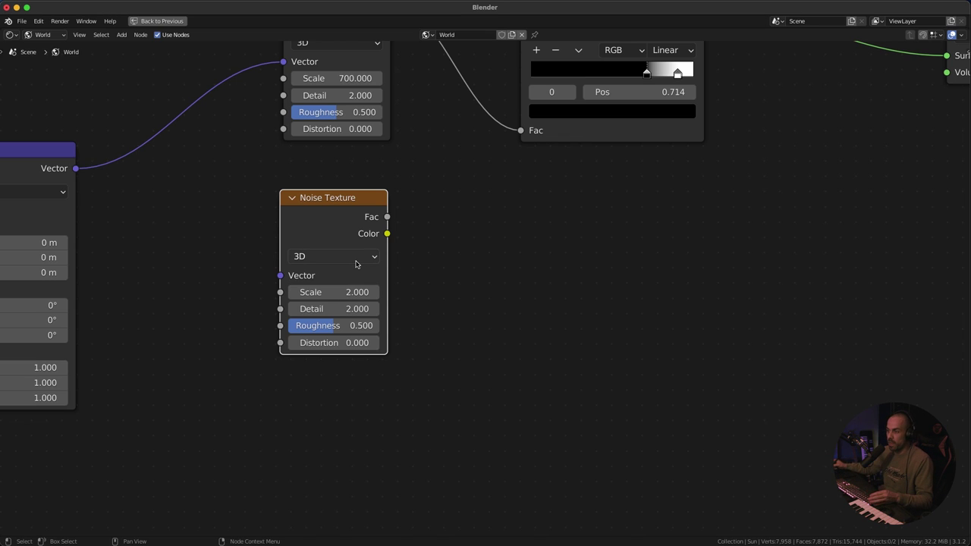
{"action": "scroll", "coordinate": [410, 281], "scroll_direction": "down", "scroll_amount": 3}
{"action": "key", "text": "g"}
{"action": "left_click", "coordinate": [385, 305]}
{"action": "middle_click_drag", "start_coordinate": [397, 304], "coordinate": [331, 298]}
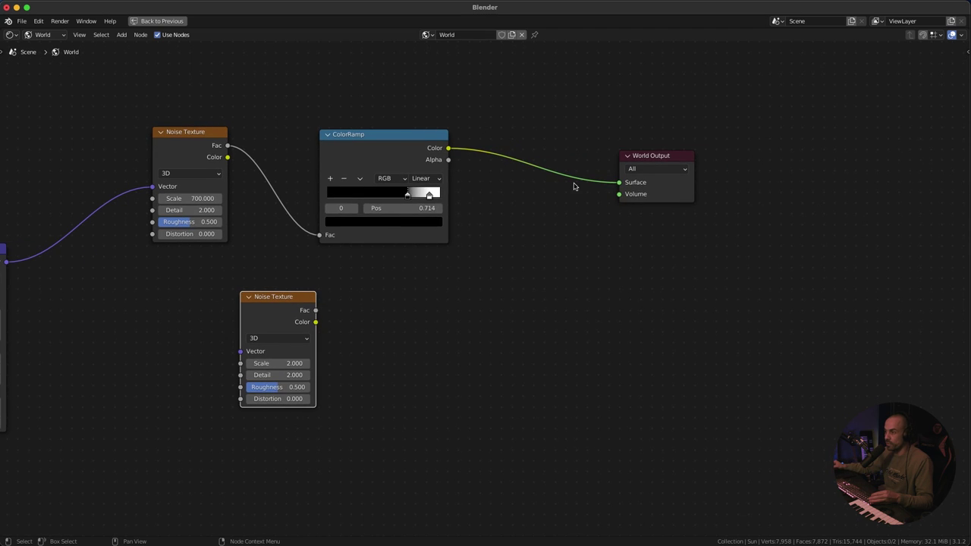
Step: Lower the World Output node and insert a MixRGB node on the link between the ColorRamp and World Output
{"action": "left_click_drag", "start_coordinate": [652, 156], "coordinate": [680, 224]}
{"action": "key", "text": "shift+a"}
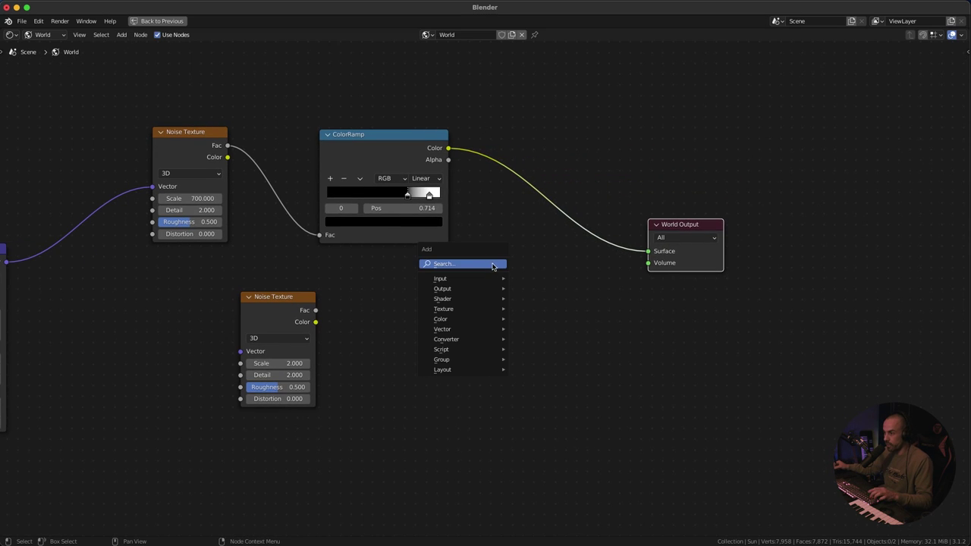
{"action": "left_click", "coordinate": [489, 264]}
{"action": "type", "text": "mix"}
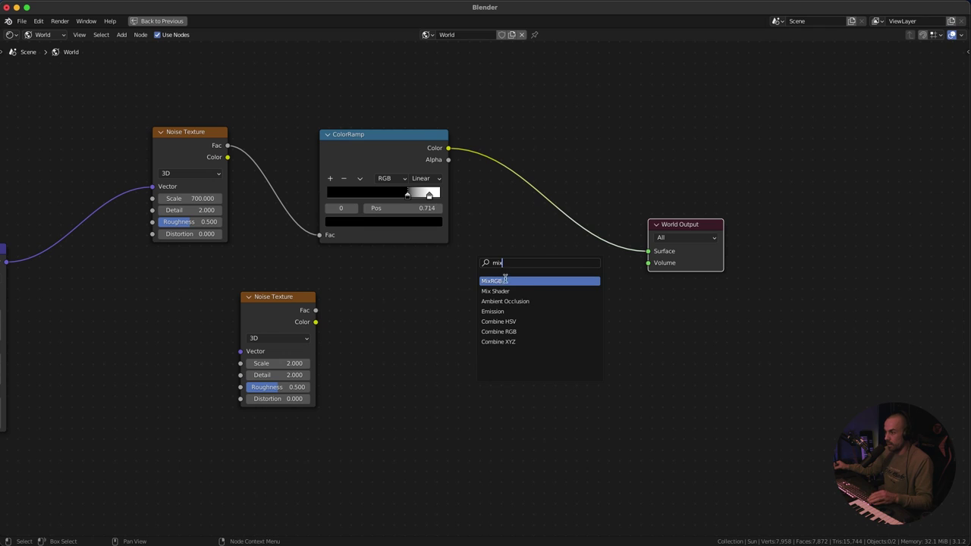
{"action": "key", "text": "Return"}
{"action": "left_click", "coordinate": [537, 254]}
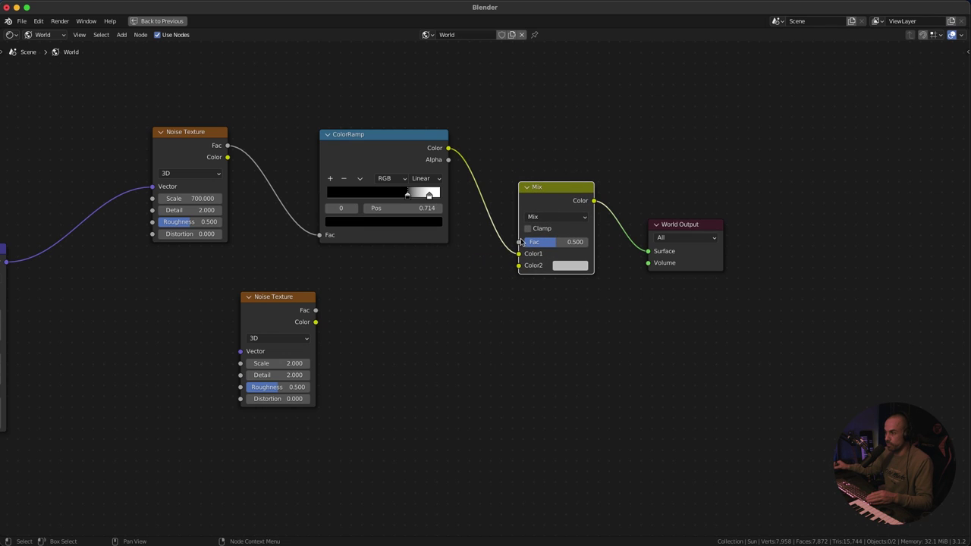
Step: Connect the lower Noise Texture's Fac output to the Mix node's Color2 and its Vector input to the Mapping node
{"action": "left_click_drag", "start_coordinate": [518, 267], "coordinate": [440, 294]}
{"action": "left_click_drag", "start_coordinate": [327, 310], "coordinate": [257, 309]}
{"action": "mouse_move", "coordinate": [350, 304]}
{"action": "middle_mouse_down"}
{"action": "mouse_move", "coordinate": [387, 285]}
{"action": "mouse_move", "coordinate": [501, 270]}
{"action": "middle_mouse_up"}
{"action": "middle_click_drag", "start_coordinate": [420, 271], "coordinate": [461, 273]}
{"action": "left_click_drag", "start_coordinate": [390, 332], "coordinate": [190, 228]}
{"action": "middle_click_drag", "start_coordinate": [299, 243], "coordinate": [353, 242]}
{"action": "middle_click_drag", "start_coordinate": [388, 125], "coordinate": [361, 135]}
{"action": "middle_click_drag", "start_coordinate": [361, 133], "coordinate": [295, 144]}
Step: Tidy the node layout by repositioning the lower Noise Texture and the Mapping node
{"action": "left_click_drag", "start_coordinate": [287, 119], "coordinate": [561, 204]}
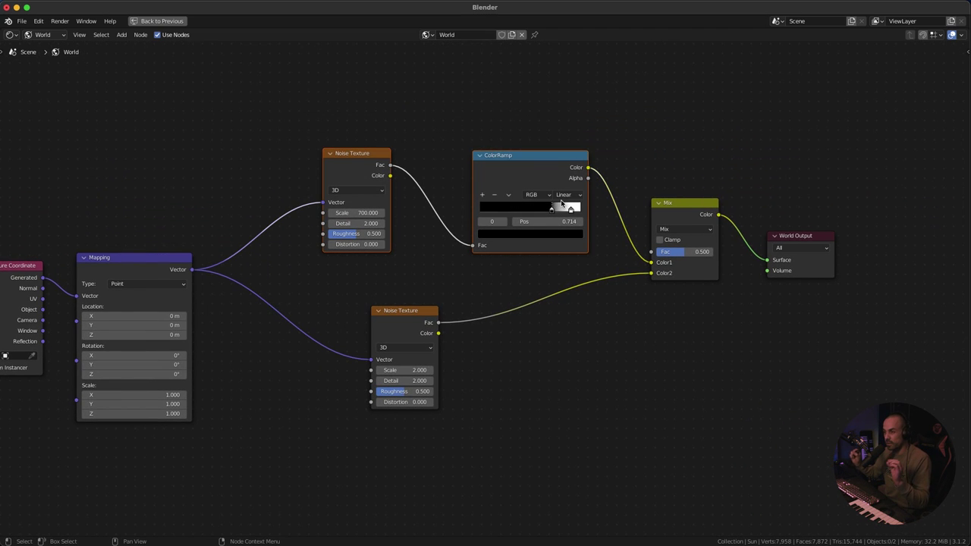
{"action": "middle_click_drag", "start_coordinate": [442, 199], "coordinate": [458, 163]}
{"action": "left_click_drag", "start_coordinate": [417, 275], "coordinate": [391, 285]}
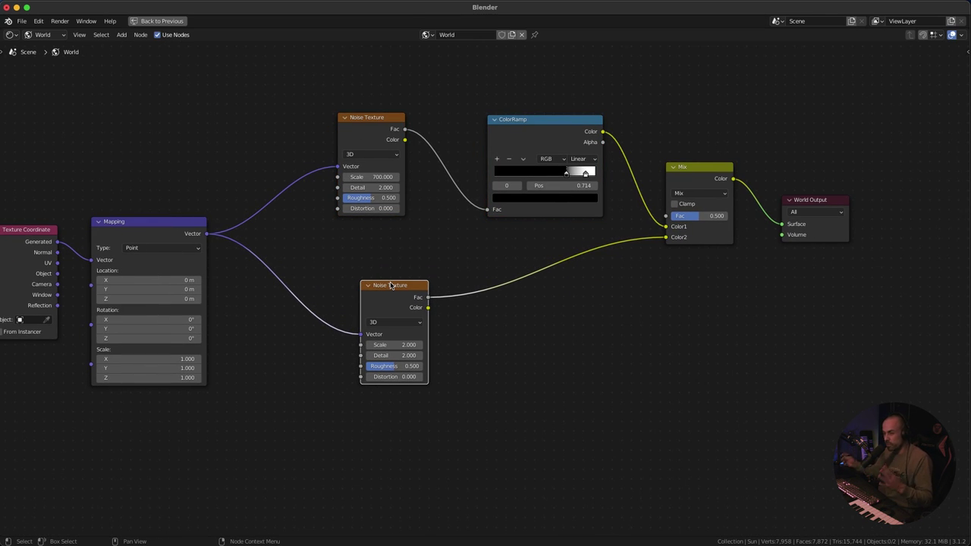
{"action": "middle_click_drag", "start_coordinate": [291, 210], "coordinate": [356, 191]}
{"action": "left_click_drag", "start_coordinate": [216, 204], "coordinate": [222, 187]}
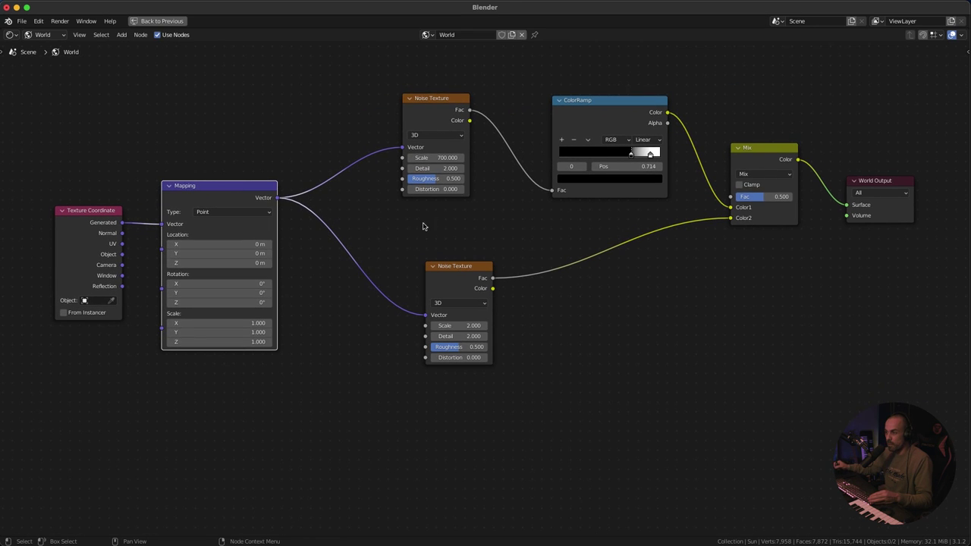
Step: Insert a new ColorRamp node between the lower Noise Texture's Fac output and the Mix node's Color2 input
{"action": "scroll", "coordinate": [407, 256], "scroll_direction": "right", "scroll_amount": 8}
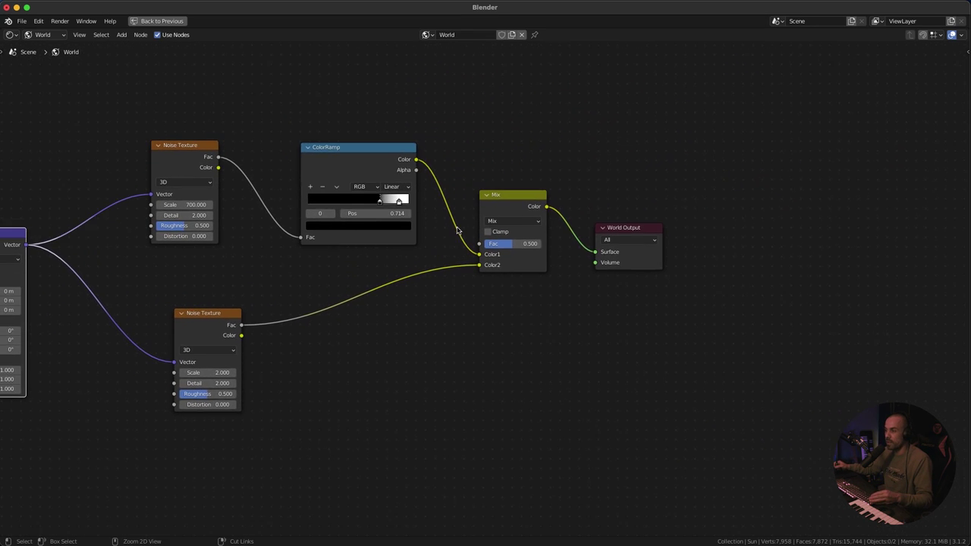
{"action": "scroll", "coordinate": [456, 210], "scroll_direction": "up", "scroll_amount": 3, "text": "ctrl"}
{"action": "scroll", "coordinate": [456, 210], "scroll_direction": "left", "scroll_amount": 3}
{"action": "key", "text": "shift+a"}
{"action": "left_click", "coordinate": [385, 304]}
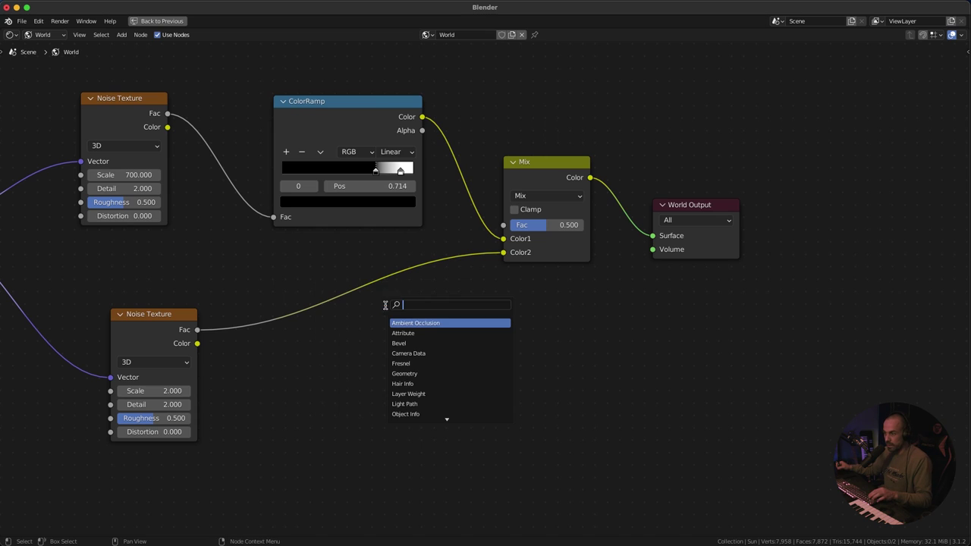
{"action": "type", "text": "color ramp"}
{"action": "key", "text": "Return"}
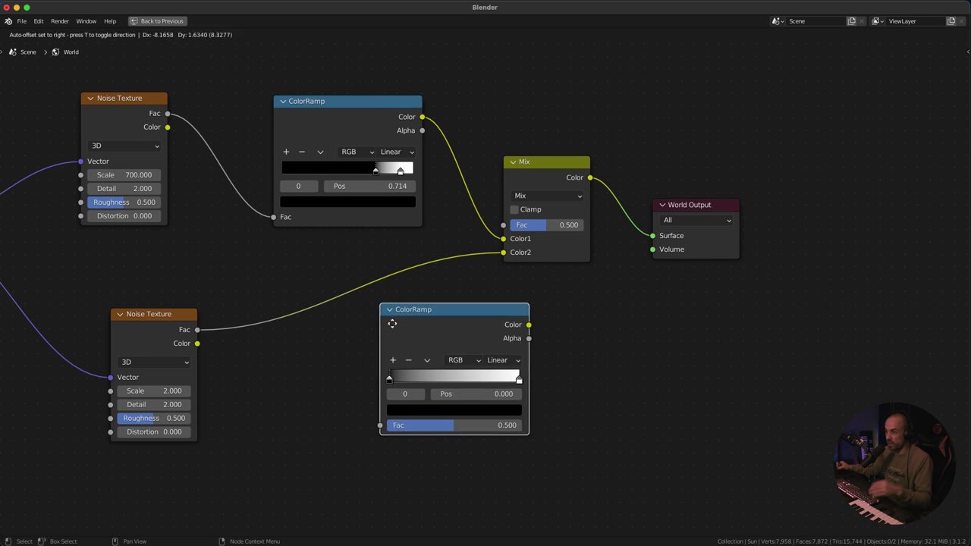
{"action": "left_click", "coordinate": [300, 279]}
{"action": "middle_click_drag", "start_coordinate": [300, 280], "coordinate": [327, 311]}
{"action": "scroll", "coordinate": [431, 363], "scroll_direction": "up", "scroll_amount": 1}
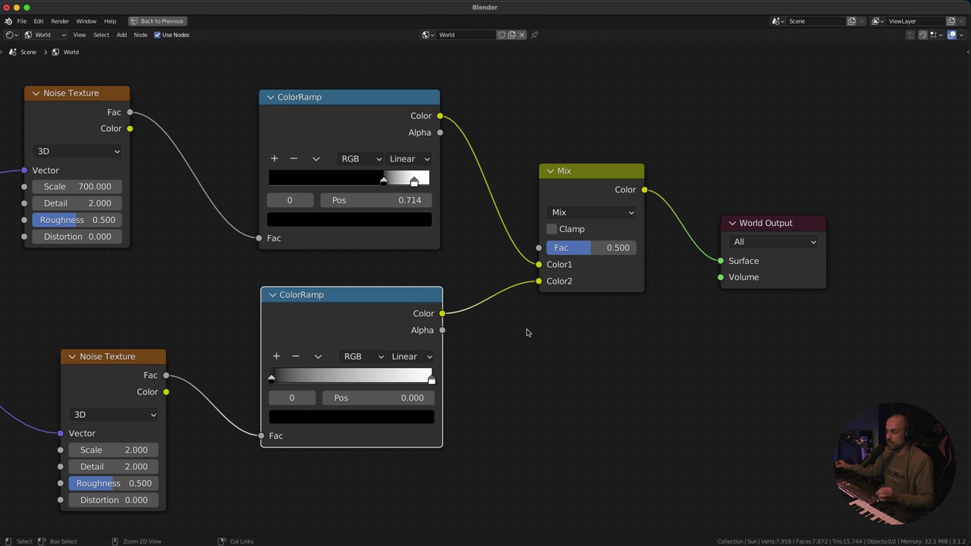
Step: Restore the full Shading layout and move the lower ColorRamp's black stop to position 0.586
{"action": "key", "text": "ctrl+space"}
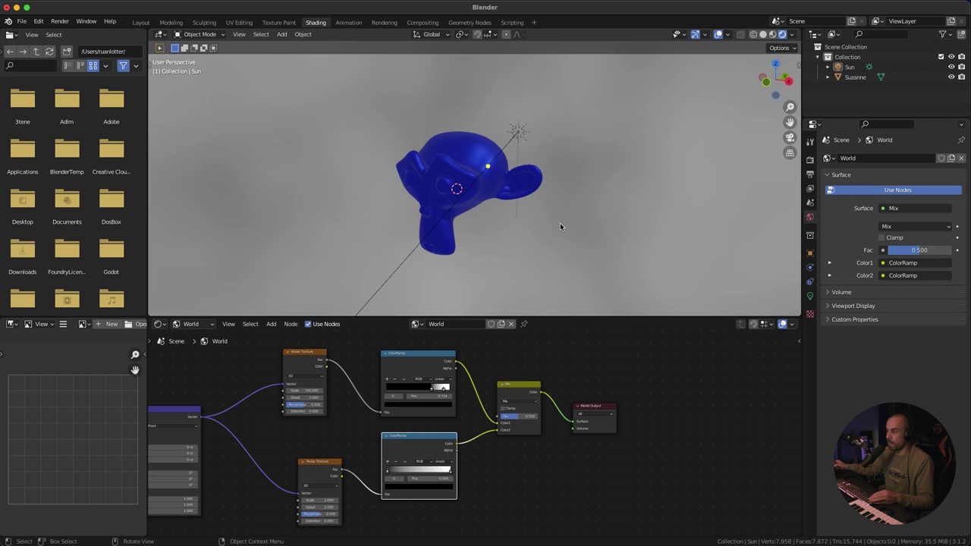
{"action": "middle_click_drag", "start_coordinate": [560, 223], "coordinate": [522, 192]}
{"action": "middle_click_drag", "start_coordinate": [664, 167], "coordinate": [646, 168]}
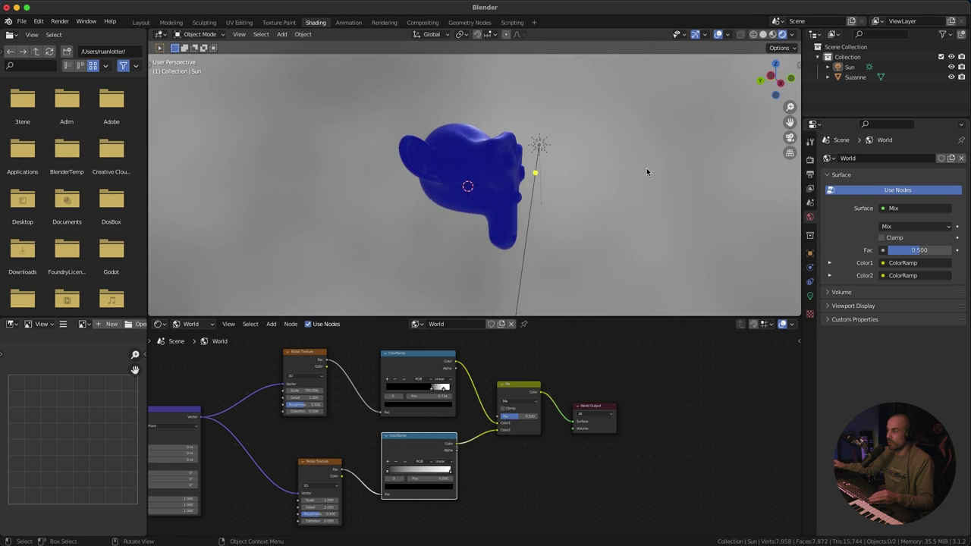
{"action": "middle_click_drag", "start_coordinate": [518, 370], "coordinate": [535, 345], "text": "ctrl"}
{"action": "middle_click_drag", "start_coordinate": [478, 432], "coordinate": [448, 422], "text": "ctrl"}
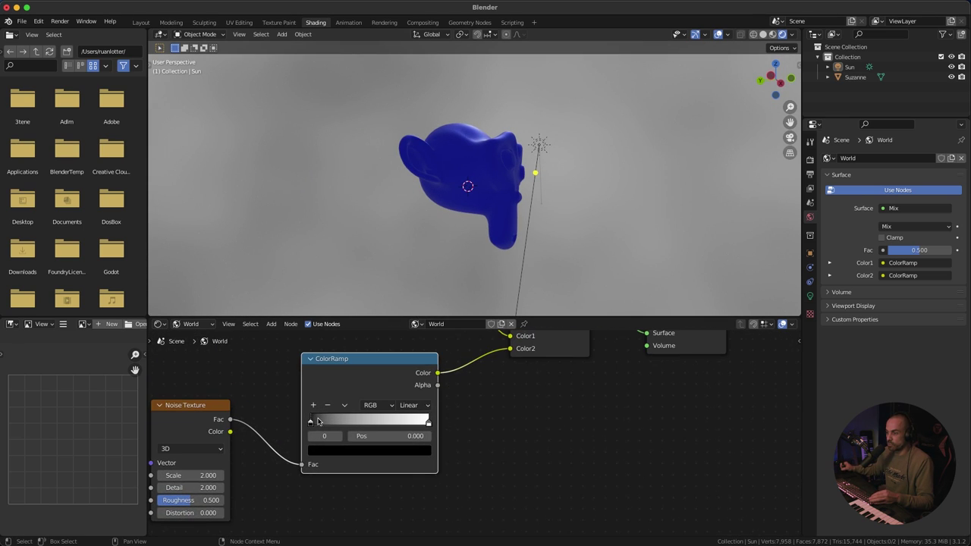
{"action": "left_click_drag", "start_coordinate": [334, 422], "coordinate": [383, 418]}
{"action": "middle_click_drag", "start_coordinate": [557, 219], "coordinate": [493, 220]}
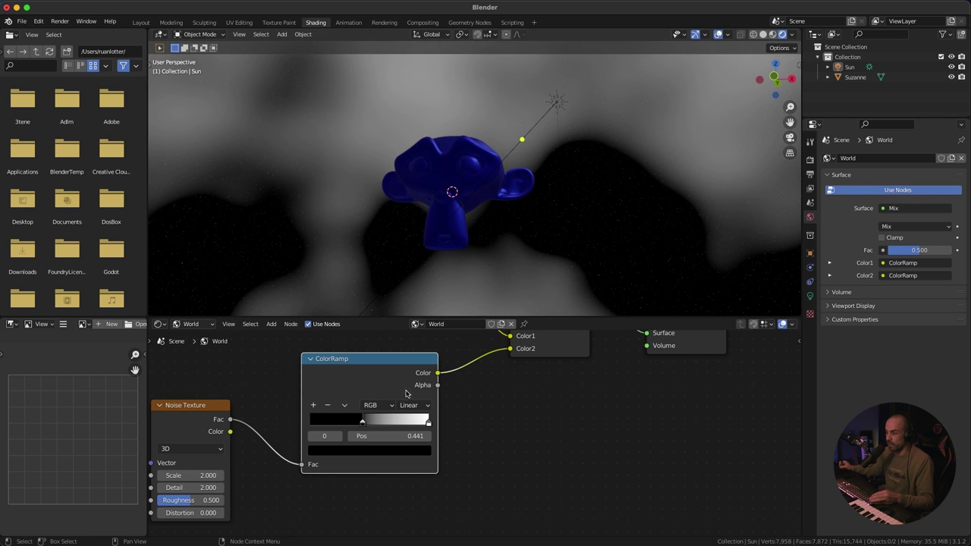
{"action": "left_click", "coordinate": [427, 422]}
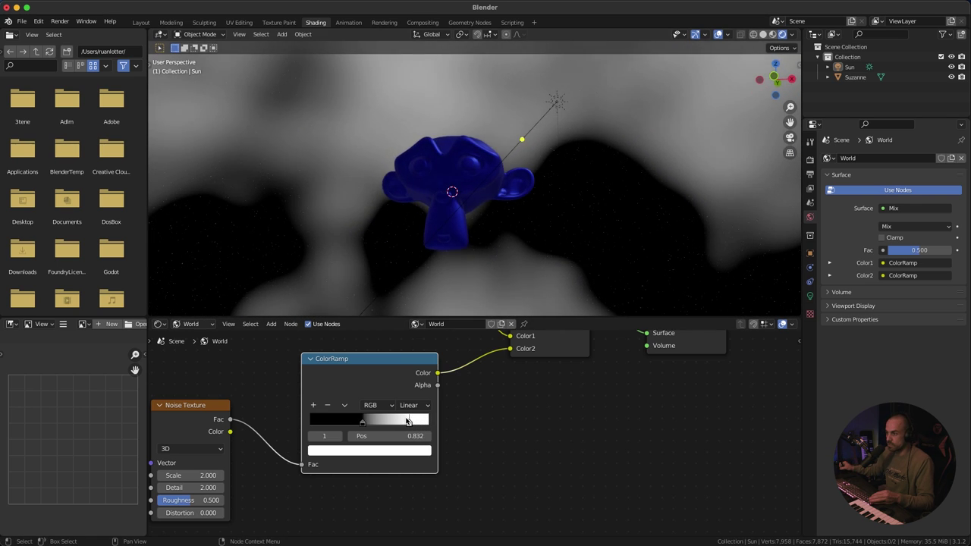
{"action": "left_click_drag", "start_coordinate": [362, 422], "coordinate": [381, 422]}
{"action": "middle_click_drag", "start_coordinate": [383, 422], "coordinate": [445, 403]}
{"action": "middle_click_drag", "start_coordinate": [524, 207], "coordinate": [572, 187]}
Step: Set the Detail of the lower Noise Texture to 4
{"action": "scroll", "coordinate": [338, 374], "scroll_direction": "up", "scroll_amount": 3}
{"action": "middle_click_drag", "start_coordinate": [326, 404], "coordinate": [389, 374]}
{"action": "double_click", "coordinate": [284, 444]}
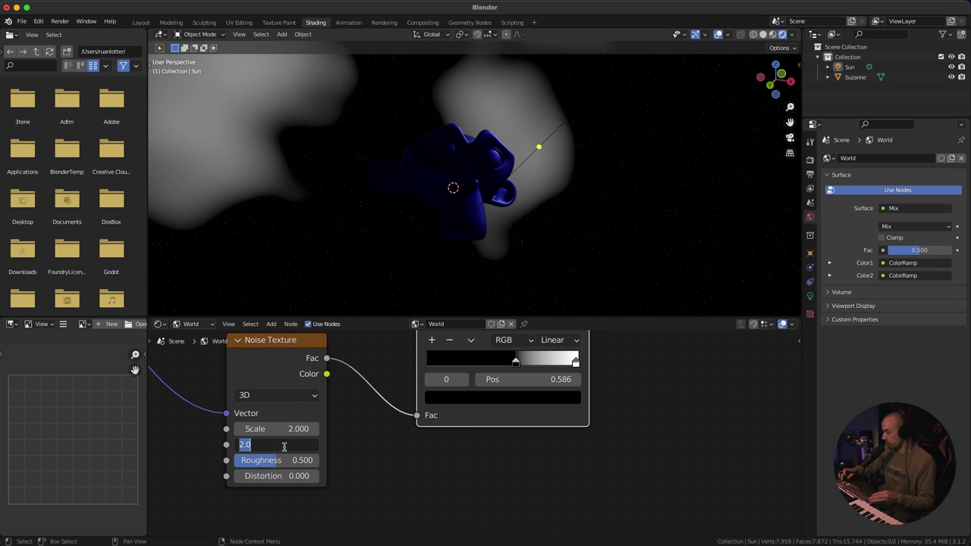
{"action": "type", "text": "4"}
{"action": "key", "text": "Return"}
{"action": "middle_click_drag", "start_coordinate": [384, 167], "coordinate": [306, 157]}
{"action": "middle_click_drag", "start_coordinate": [382, 108], "coordinate": [353, 93]}
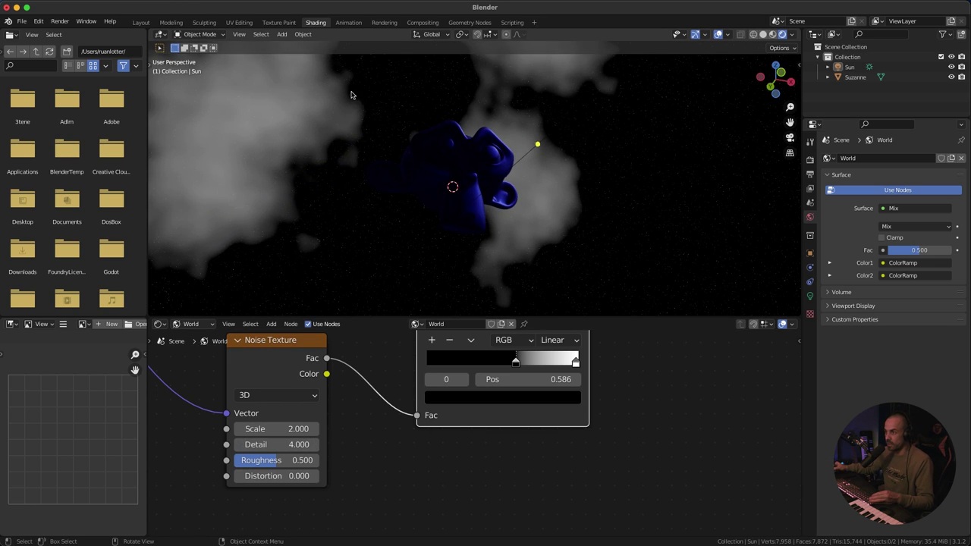
Step: Set the Detail of the lower Noise Texture to 6
{"action": "double_click", "coordinate": [264, 445]}
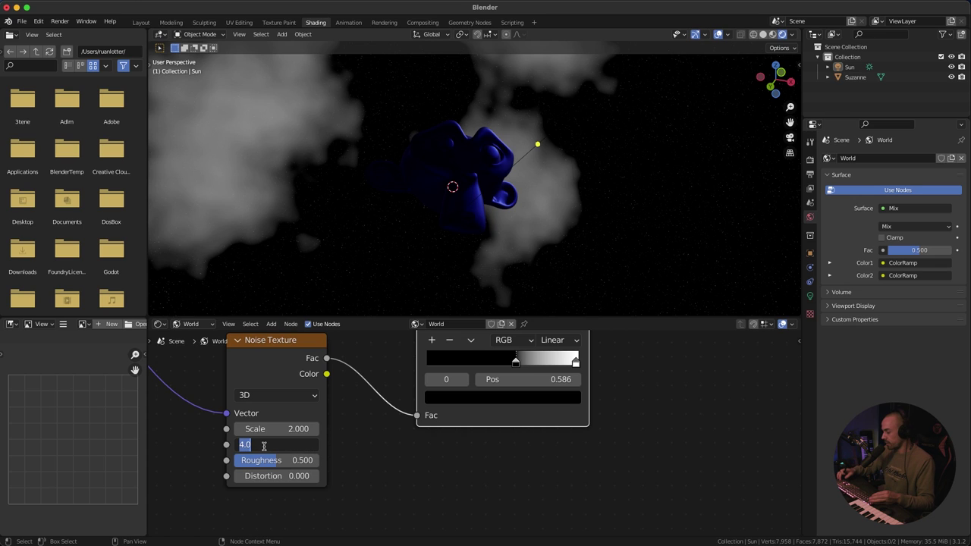
{"action": "type", "text": "6"}
{"action": "key", "text": "Return"}
{"action": "middle_click_drag", "start_coordinate": [325, 177], "coordinate": [349, 174]}
Step: Recolour the lower ColorRamp's white stop light blue, with hue about 0.605 and saturation about 0.837
{"action": "middle_click_drag", "start_coordinate": [511, 344], "coordinate": [454, 377]}
{"action": "middle_click_drag", "start_coordinate": [453, 377], "coordinate": [489, 417], "text": "ctrl"}
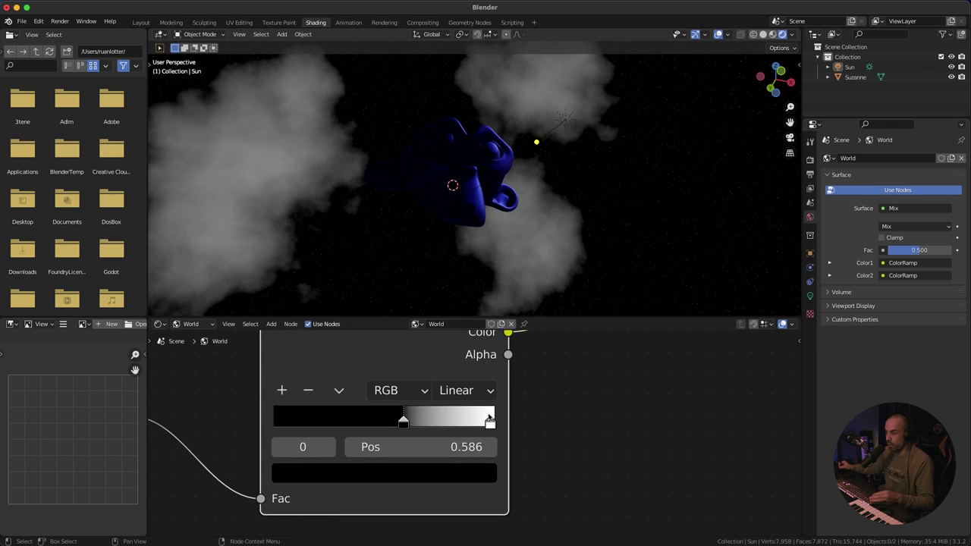
{"action": "left_click", "coordinate": [489, 420]}
{"action": "left_click_drag", "start_coordinate": [501, 418], "coordinate": [504, 417]}
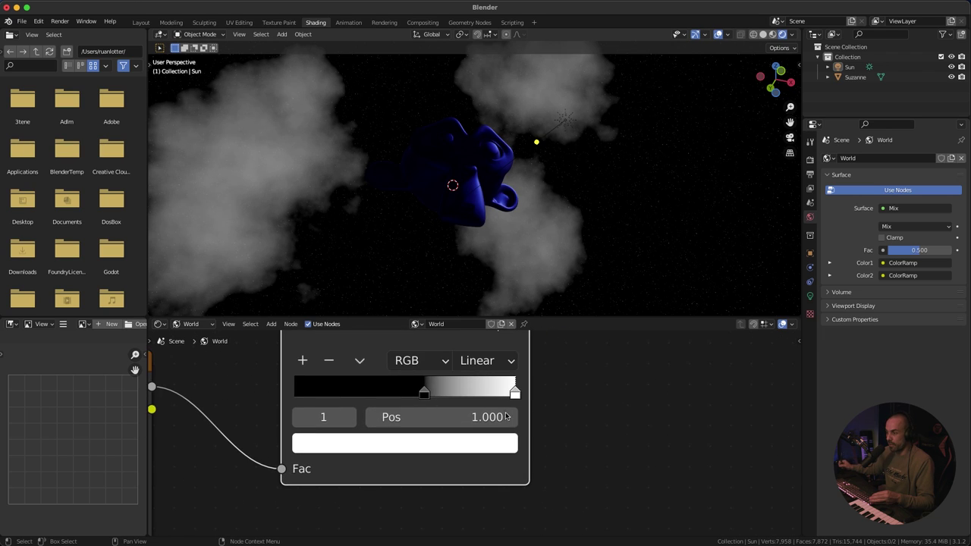
{"action": "left_click", "coordinate": [475, 446]}
{"action": "left_click", "coordinate": [402, 185]}
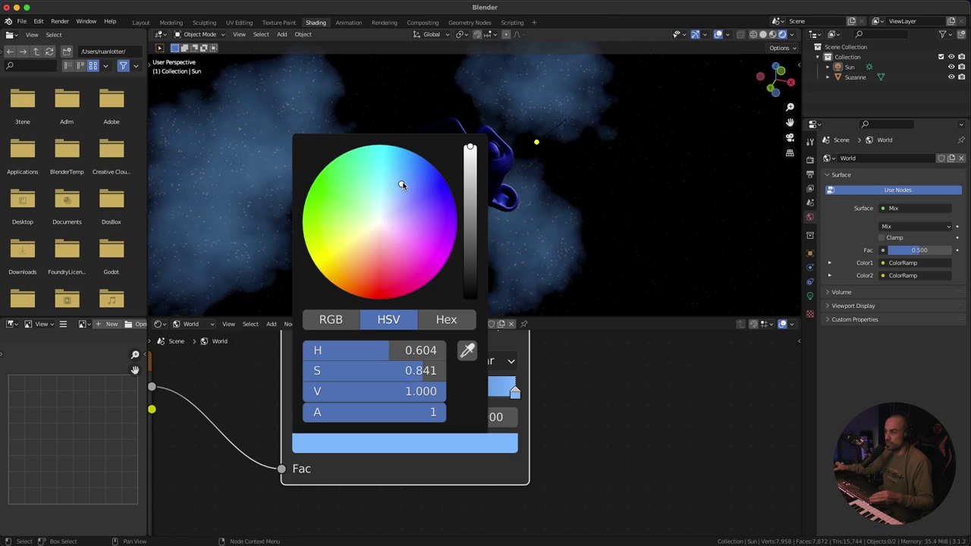
{"action": "scroll", "coordinate": [605, 417], "scroll_direction": "down", "scroll_amount": 3}
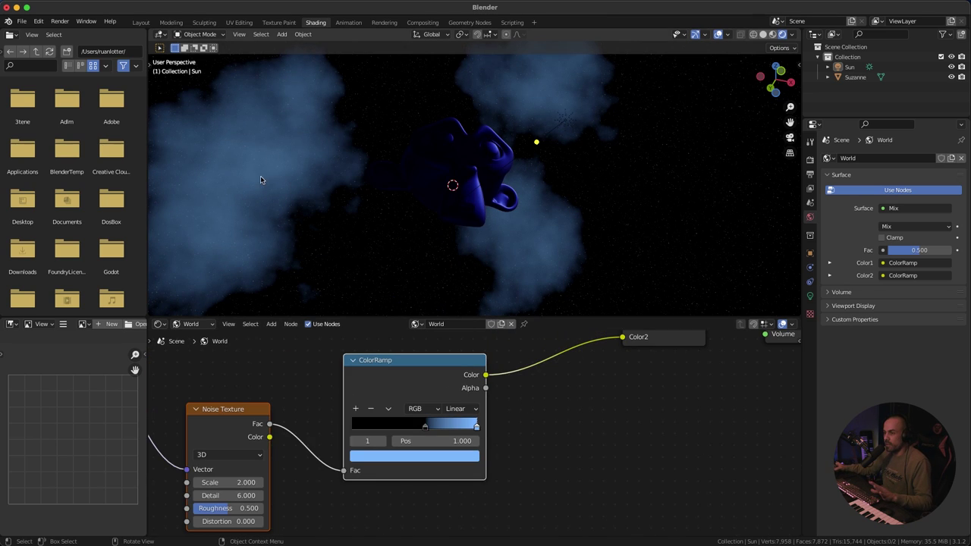
{"action": "middle_click_drag", "start_coordinate": [461, 210], "coordinate": [364, 211]}
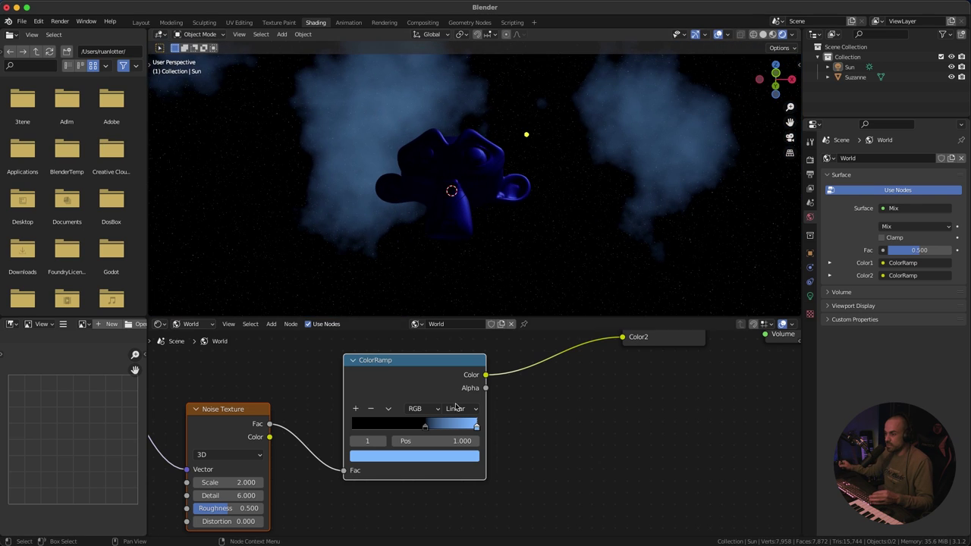
Step: Darken the lower ColorRamp's light blue stop to a value of about 0.26
{"action": "scroll", "coordinate": [424, 413], "scroll_direction": "up", "scroll_amount": 2}
{"action": "scroll", "coordinate": [424, 413], "scroll_direction": "up", "scroll_amount": 2}
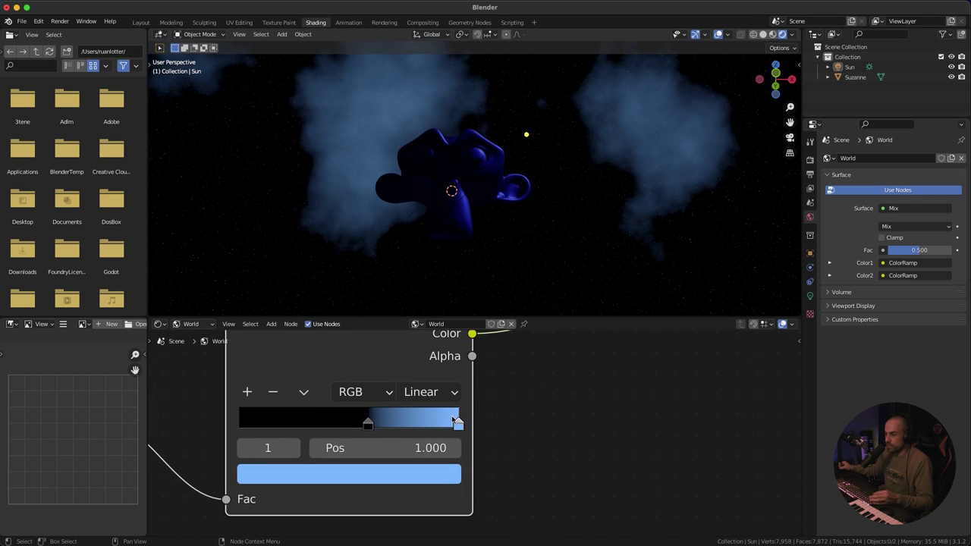
{"action": "left_click", "coordinate": [411, 471]}
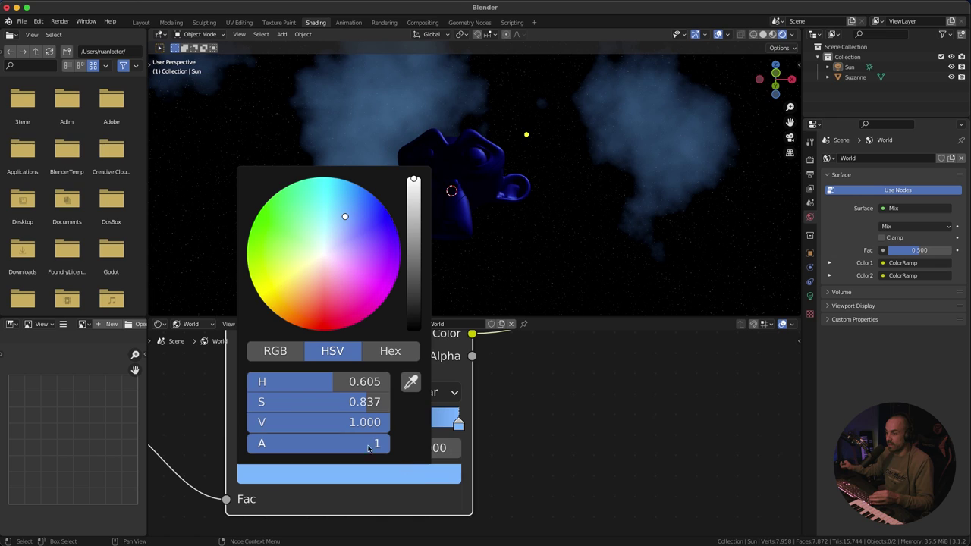
{"action": "left_click_drag", "start_coordinate": [370, 425], "coordinate": [266, 425]}
{"action": "scroll", "coordinate": [478, 432], "scroll_direction": "down", "scroll_amount": 7}
{"action": "middle_click_drag", "start_coordinate": [525, 176], "coordinate": [567, 182]}
Step: Try the lower Noise Texture's Scale at 2.3, stepping it up and back down to 1.9
{"action": "scroll", "coordinate": [447, 426], "scroll_direction": "down", "scroll_amount": 4}
{"action": "middle_click_drag", "start_coordinate": [448, 427], "coordinate": [471, 398]}
{"action": "middle_click_drag", "start_coordinate": [470, 398], "coordinate": [432, 379], "text": "ctrl"}
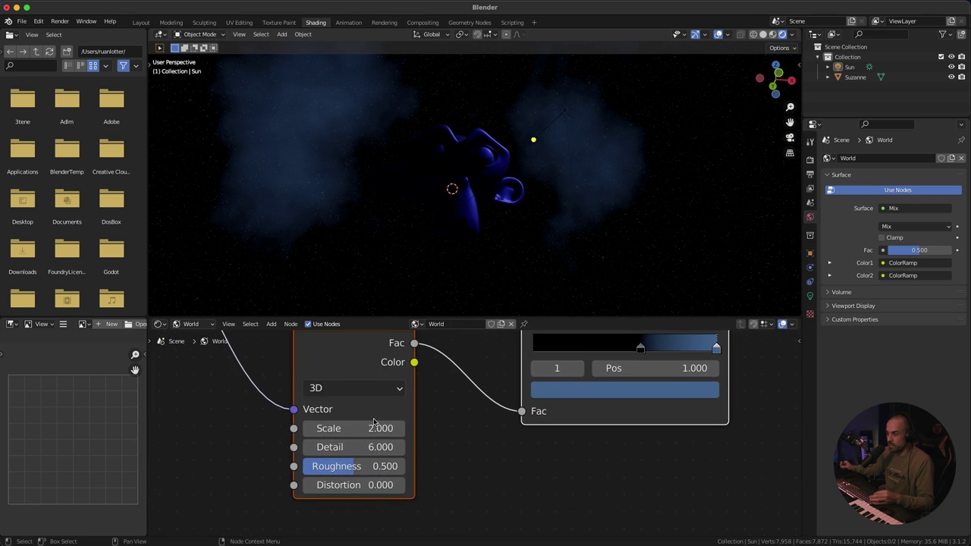
{"action": "left_click", "coordinate": [400, 429]}
{"action": "left_click", "coordinate": [400, 429]}
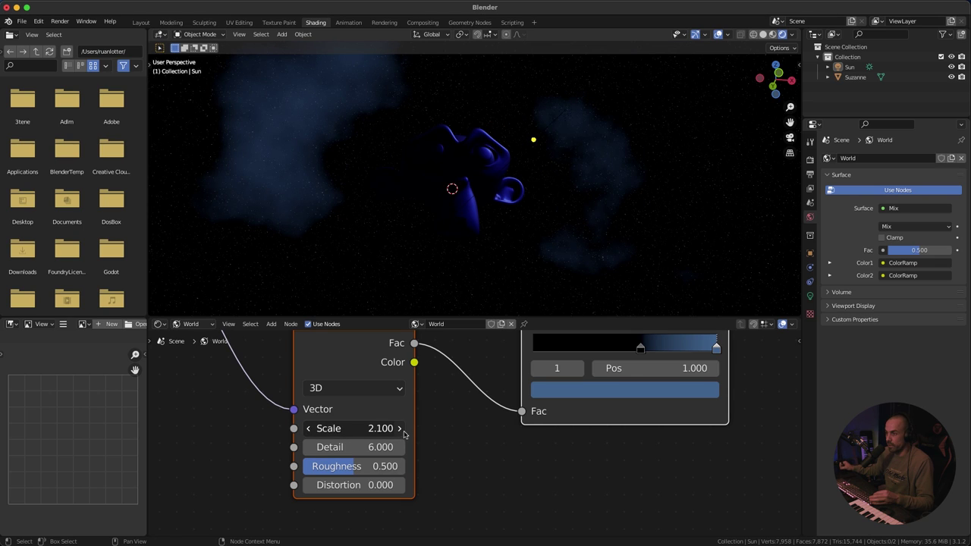
{"action": "left_click", "coordinate": [400, 429]}
{"action": "middle_click_drag", "start_coordinate": [431, 213], "coordinate": [452, 212]}
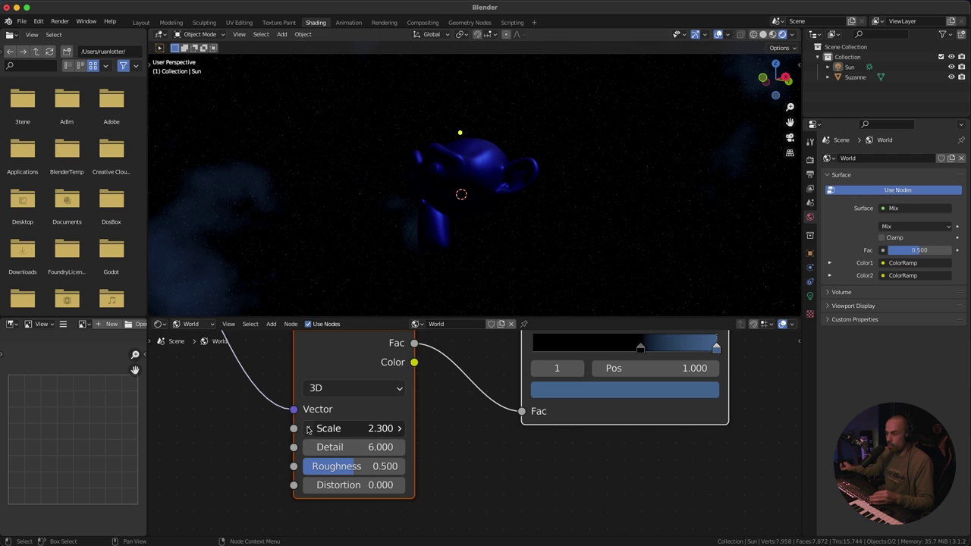
{"action": "left_click", "coordinate": [308, 428]}
{"action": "left_click", "coordinate": [308, 429]}
{"action": "left_click", "coordinate": [308, 428]}
{"action": "left_click", "coordinate": [308, 428]}
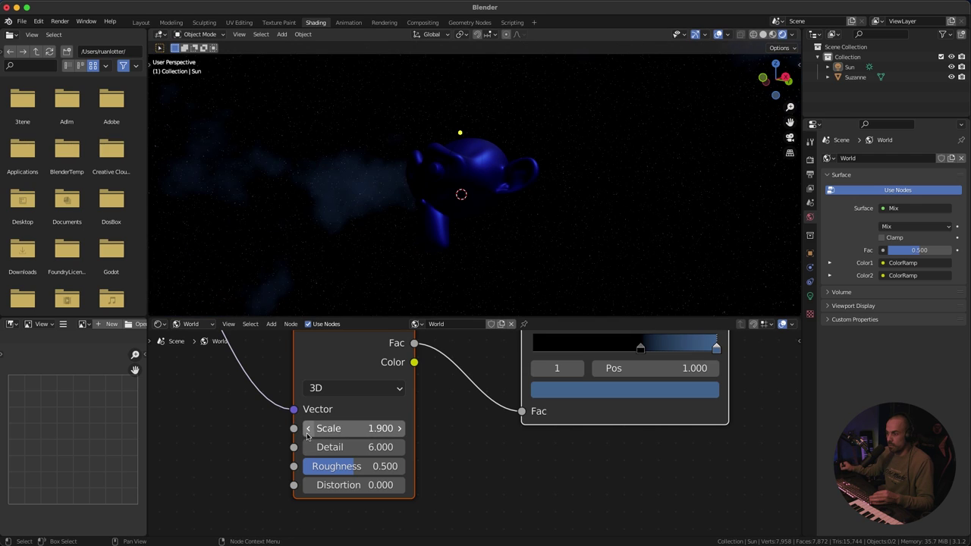
Step: Set the Scale of the lower Noise Texture to 1
{"action": "left_click", "coordinate": [360, 426]}
{"action": "type", "text": "1"}
{"action": "key", "text": "Return"}
{"action": "middle_click_drag", "start_coordinate": [470, 189], "coordinate": [452, 198]}
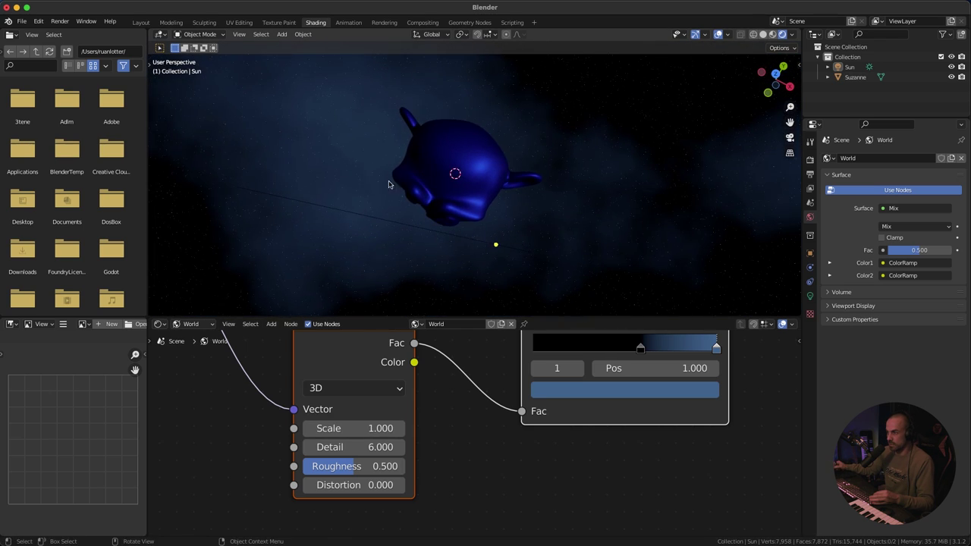
Step: Darken the lower ColorRamp's blue stop further by setting its colour value to 0.1
{"action": "middle_click_drag", "start_coordinate": [602, 422], "coordinate": [460, 429]}
{"action": "scroll", "coordinate": [467, 428], "scroll_direction": "up", "scroll_amount": 1}
{"action": "left_click", "coordinate": [553, 392]}
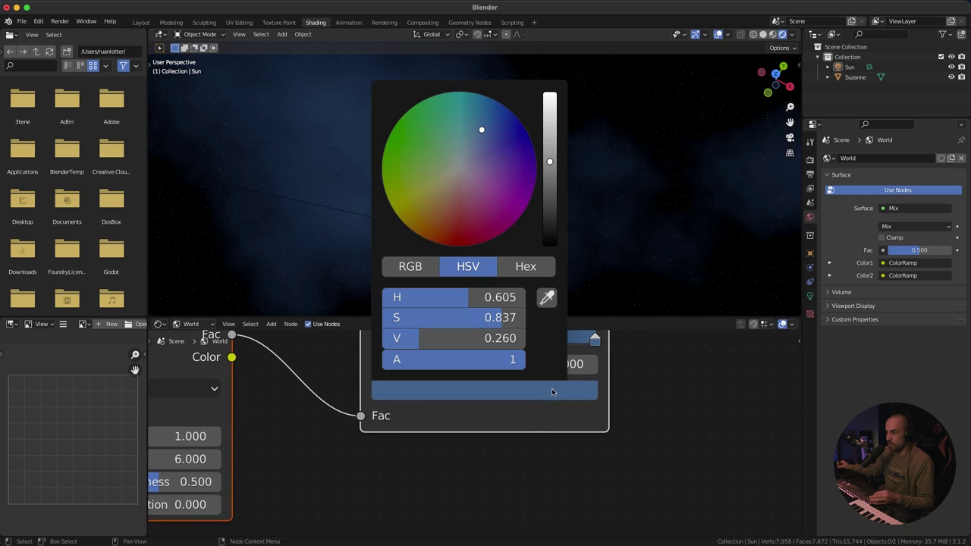
{"action": "double_click", "coordinate": [448, 339]}
{"action": "type", "text": ".1"}
{"action": "key", "text": "Return"}
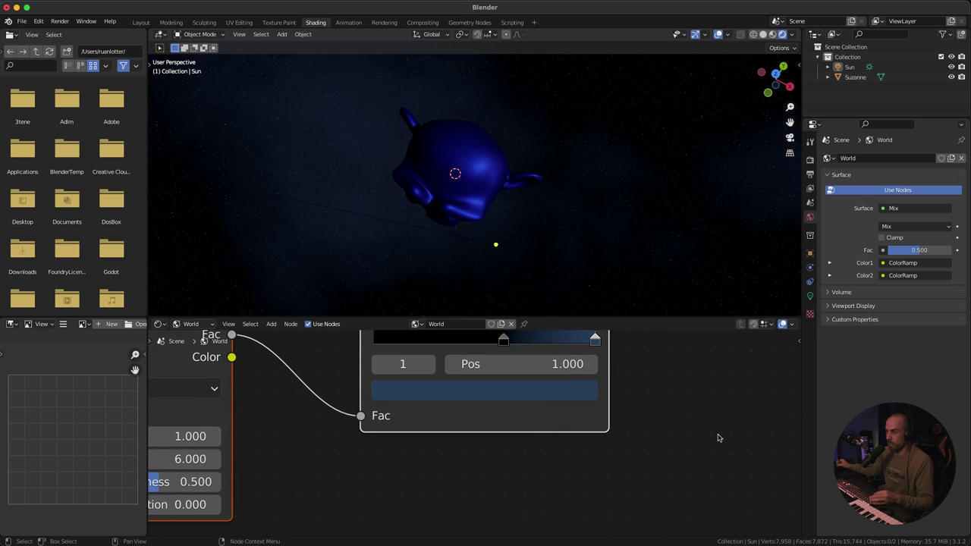
{"action": "scroll", "coordinate": [577, 212], "scroll_direction": "down", "scroll_amount": 2}
{"action": "middle_click_drag", "start_coordinate": [572, 210], "coordinate": [563, 180]}
{"action": "scroll", "coordinate": [557, 240], "scroll_direction": "down", "scroll_amount": 2}
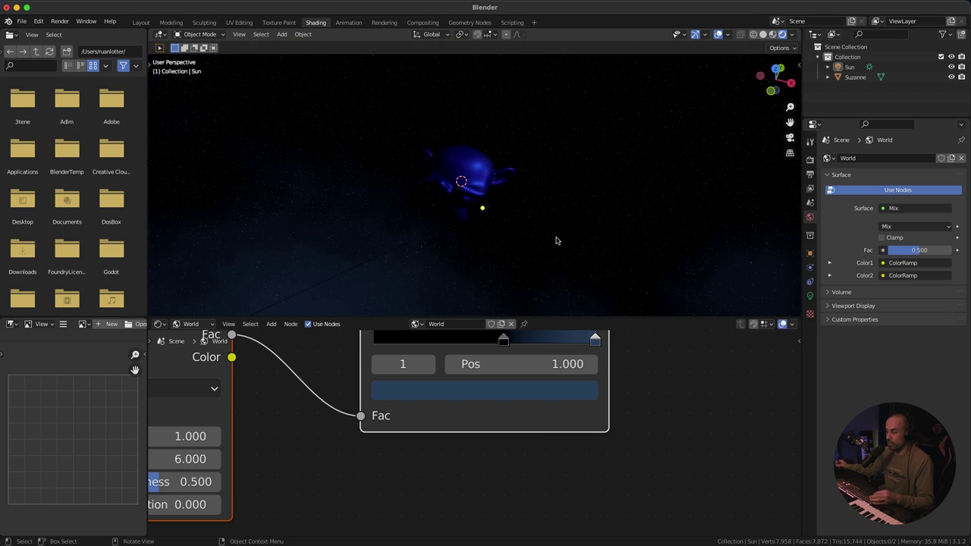
Step: Duplicate the lower Noise Texture and its ColorRamp together and place the copies below the originals
{"action": "scroll", "coordinate": [490, 467], "scroll_direction": "down", "scroll_amount": 7}
{"action": "scroll", "coordinate": [478, 447], "scroll_direction": "down", "scroll_amount": 5}
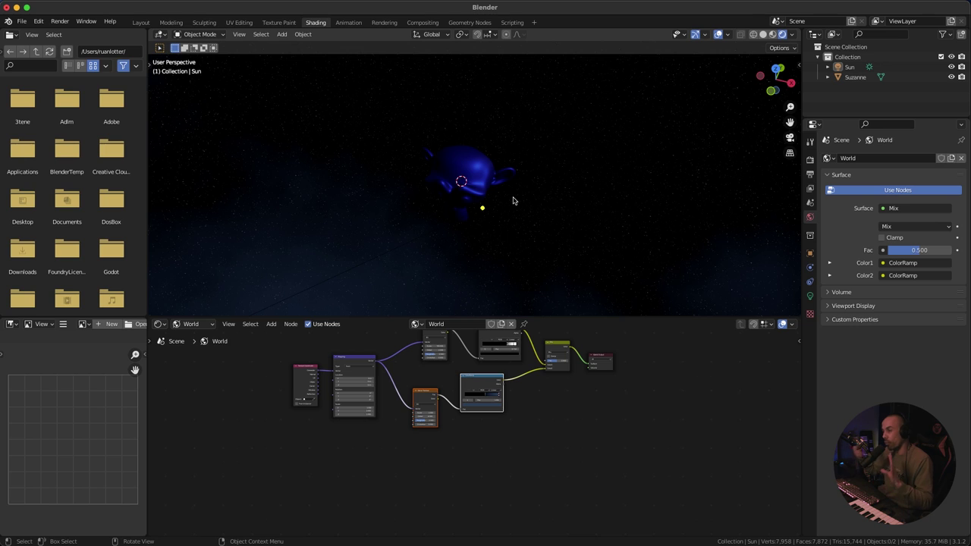
{"action": "middle_click_drag", "start_coordinate": [515, 201], "coordinate": [509, 163]}
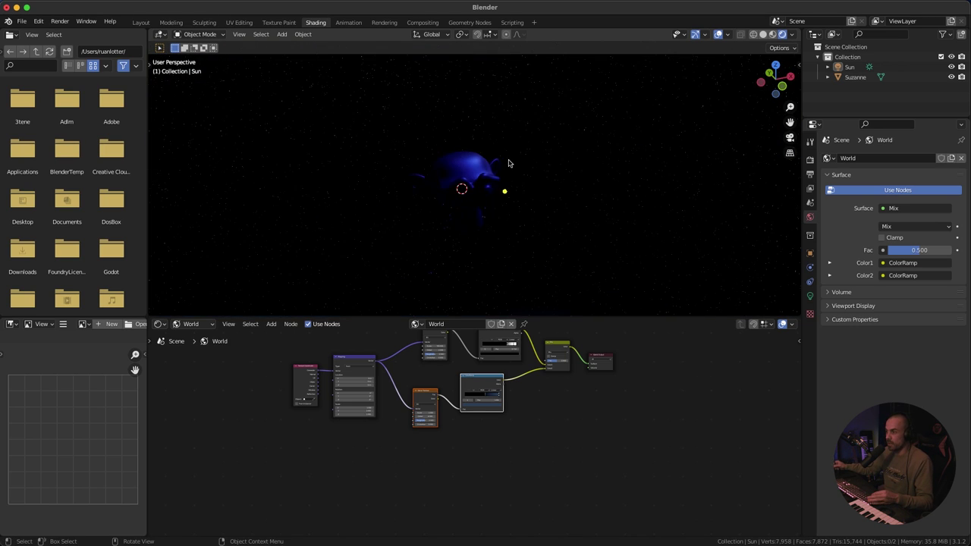
{"action": "scroll", "coordinate": [530, 403], "scroll_direction": "up", "scroll_amount": 3}
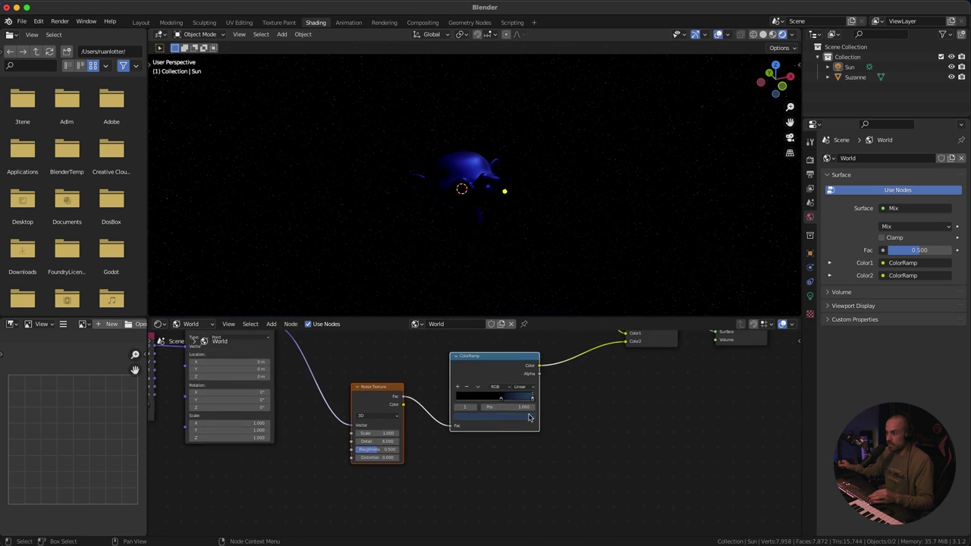
{"action": "scroll", "coordinate": [520, 425], "scroll_direction": "down", "scroll_amount": 2}
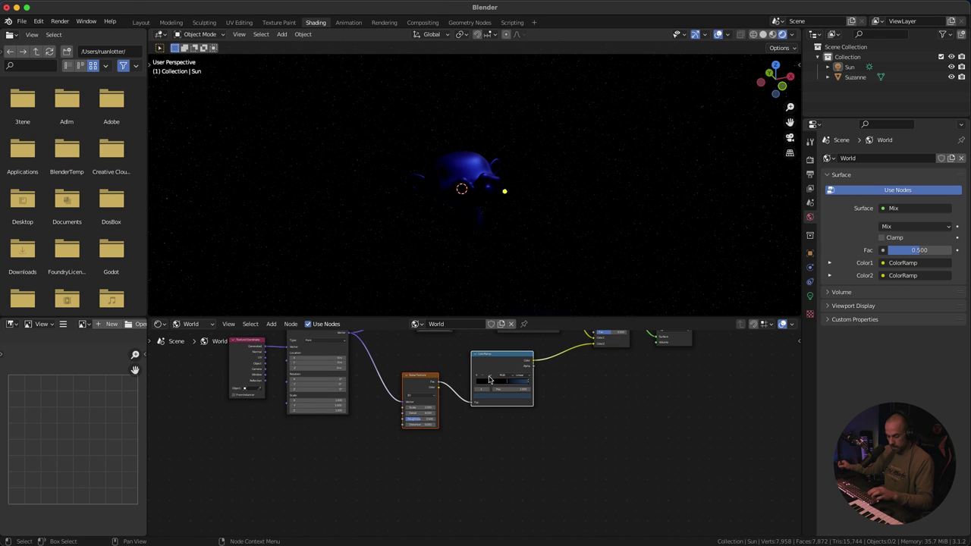
{"action": "key", "text": "shift+d"}
{"action": "left_click", "coordinate": [504, 425]}
{"action": "scroll", "coordinate": [588, 405], "scroll_direction": "down", "scroll_amount": 2}
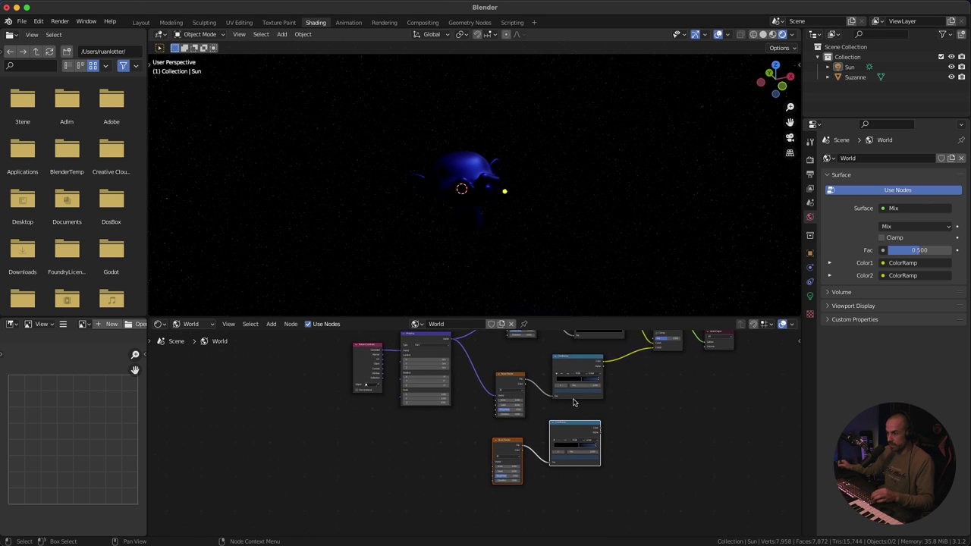
Step: Duplicate the Mapping node and place the copy below the original
{"action": "left_click", "coordinate": [425, 343]}
{"action": "key", "text": "shift+d"}
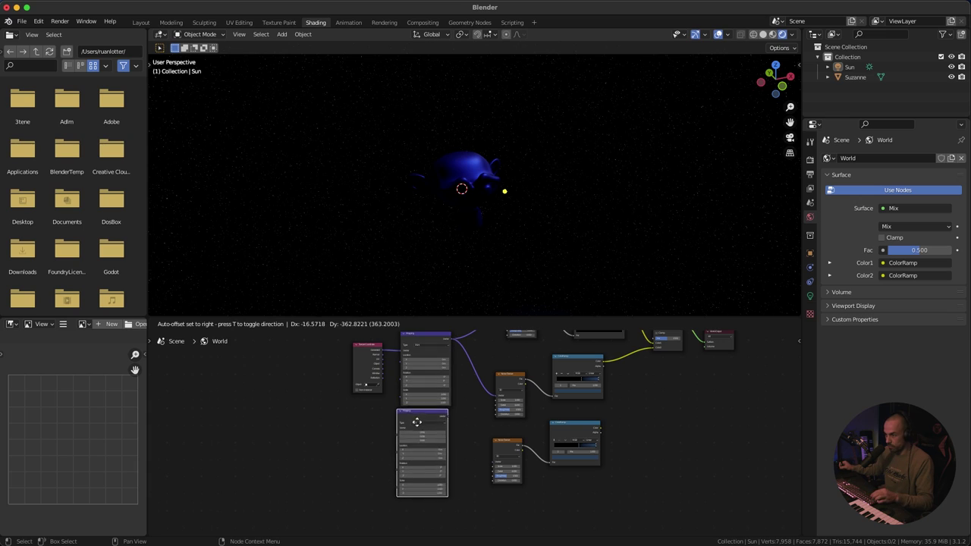
{"action": "left_click", "coordinate": [425, 423]}
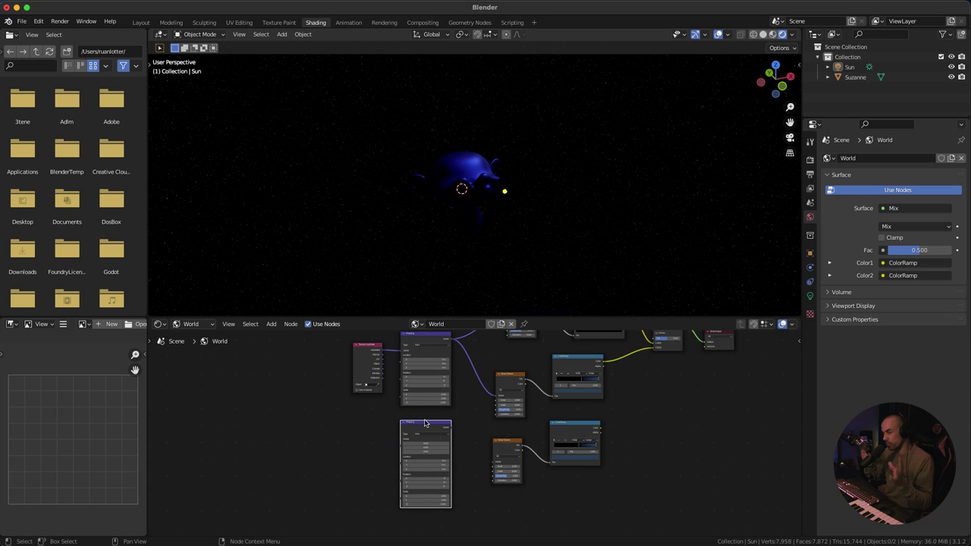
{"action": "middle_click_drag", "start_coordinate": [584, 438], "coordinate": [456, 441]}
{"action": "scroll", "coordinate": [503, 434], "scroll_direction": "up", "scroll_amount": 5}
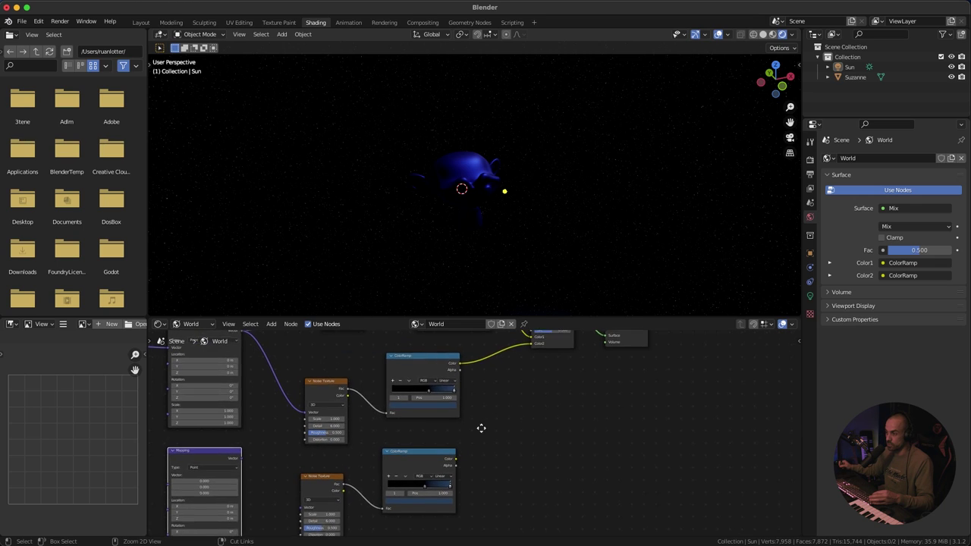
Step: Move the World Output away from the Mix node and insert a duplicate Mix node on the link between them
{"action": "scroll", "coordinate": [481, 418], "scroll_direction": "down", "scroll_amount": 2}
{"action": "left_click_drag", "start_coordinate": [494, 400], "coordinate": [572, 400]}
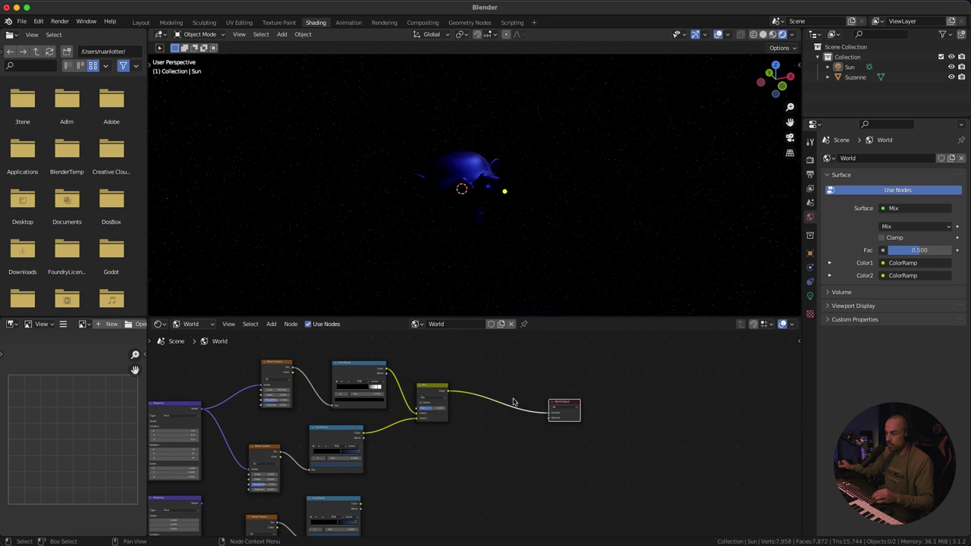
{"action": "left_click", "coordinate": [430, 388]}
{"action": "middle_click_drag", "start_coordinate": [448, 383], "coordinate": [433, 371]}
{"action": "key", "text": "shift+d"}
{"action": "left_click", "coordinate": [494, 416]}
{"action": "left_click_drag", "start_coordinate": [463, 416], "coordinate": [488, 394]}
Step: Connect the duplicated ColorRamp's Color to the second Mix's Color2, and the duplicated Mapping's Vector to the duplicated Noise Texture's Vector
{"action": "middle_click_drag", "start_coordinate": [358, 511], "coordinate": [371, 443]}
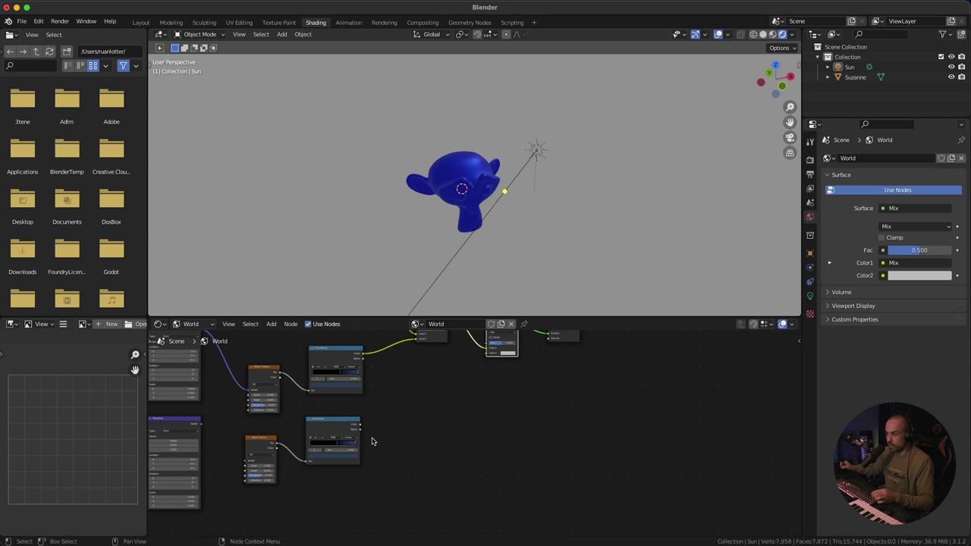
{"action": "scroll", "coordinate": [364, 452], "scroll_direction": "up", "scroll_amount": 2}
{"action": "left_click_drag", "start_coordinate": [486, 381], "coordinate": [364, 448]}
{"action": "scroll", "coordinate": [486, 414], "scroll_direction": "up", "scroll_amount": 5}
{"action": "left_click_drag", "start_coordinate": [486, 414], "coordinate": [486, 409]}
{"action": "left_click_drag", "start_coordinate": [378, 379], "coordinate": [454, 440]}
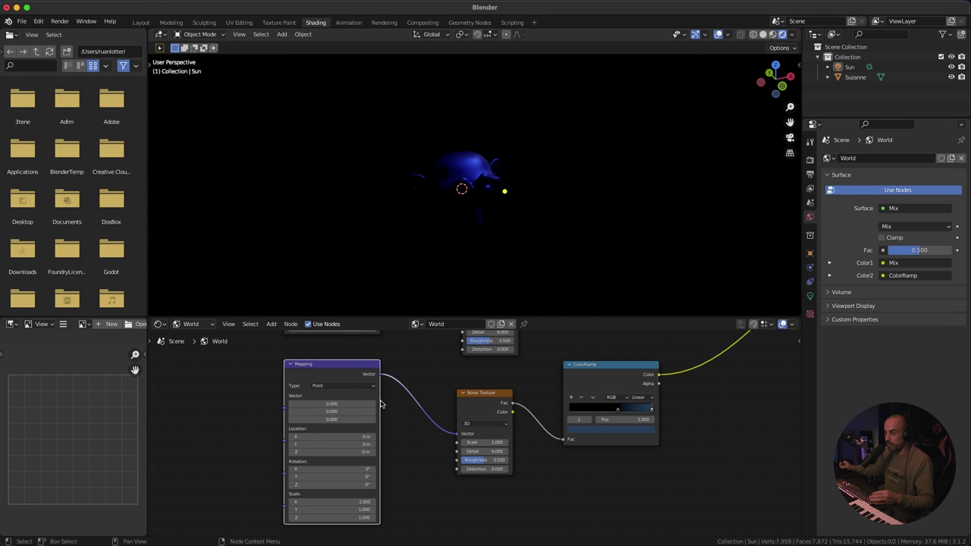
Step: Move the Texture Coordinate node away from the Mapping nodes and connect its Generated output to the duplicated Mapping's Vector input
{"action": "scroll", "coordinate": [331, 412], "scroll_direction": "down", "scroll_amount": 4}
{"action": "scroll", "coordinate": [377, 394], "scroll_direction": "down", "scroll_amount": 6}
{"action": "middle_click_drag", "start_coordinate": [376, 415], "coordinate": [444, 374]}
{"action": "left_click_drag", "start_coordinate": [415, 350], "coordinate": [363, 369]}
{"action": "middle_click_drag", "start_coordinate": [412, 405], "coordinate": [430, 385]}
{"action": "left_click_drag", "start_coordinate": [401, 361], "coordinate": [471, 449]}
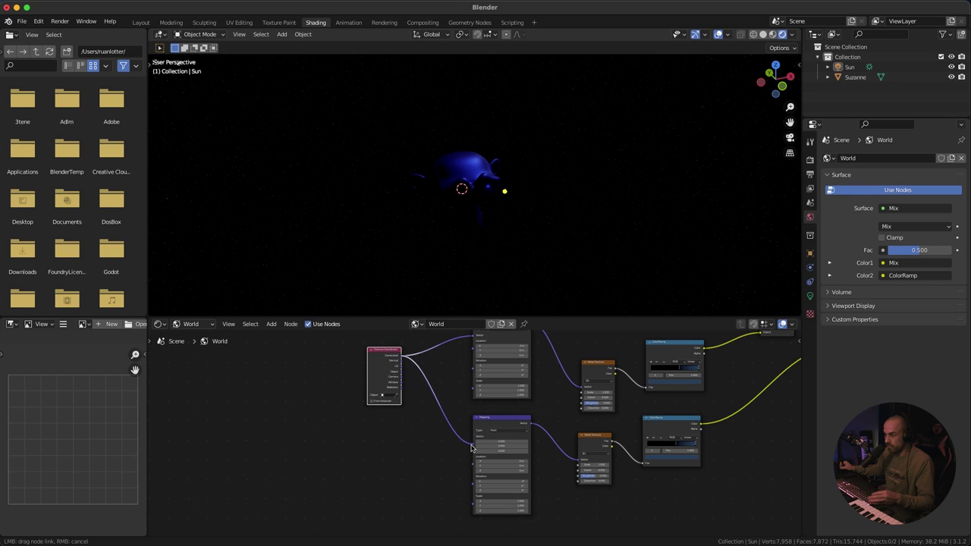
Step: Recolour the duplicated ColorRamp's end stop from blue to dark magenta, with hue 0.915 and saturation 1
{"action": "left_click_drag", "start_coordinate": [620, 385], "coordinate": [619, 388]}
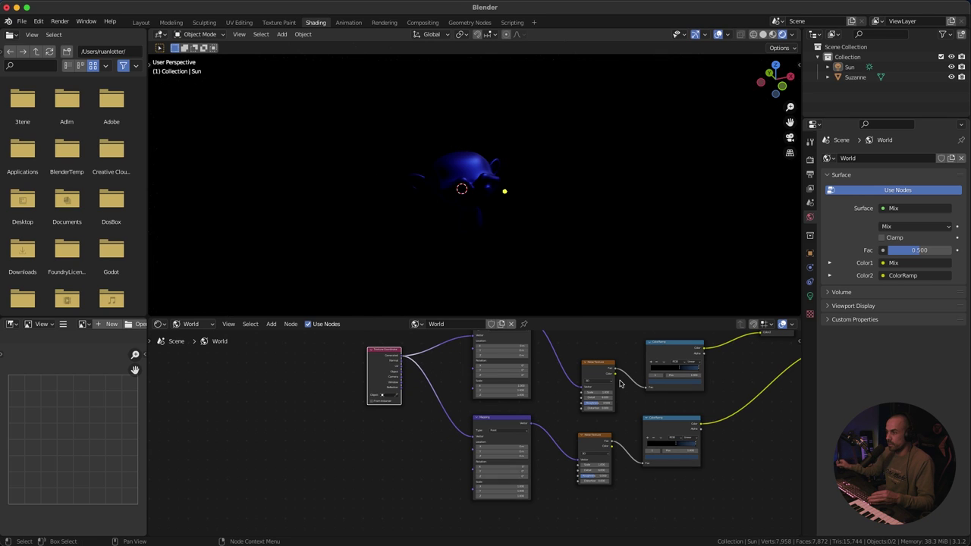
{"action": "middle_click_drag", "start_coordinate": [531, 386], "coordinate": [214, 388]}
{"action": "middle_click_drag", "start_coordinate": [530, 208], "coordinate": [563, 182]}
{"action": "middle_click_drag", "start_coordinate": [547, 230], "coordinate": [449, 217]}
{"action": "scroll", "coordinate": [485, 382], "scroll_direction": "up", "scroll_amount": 10}
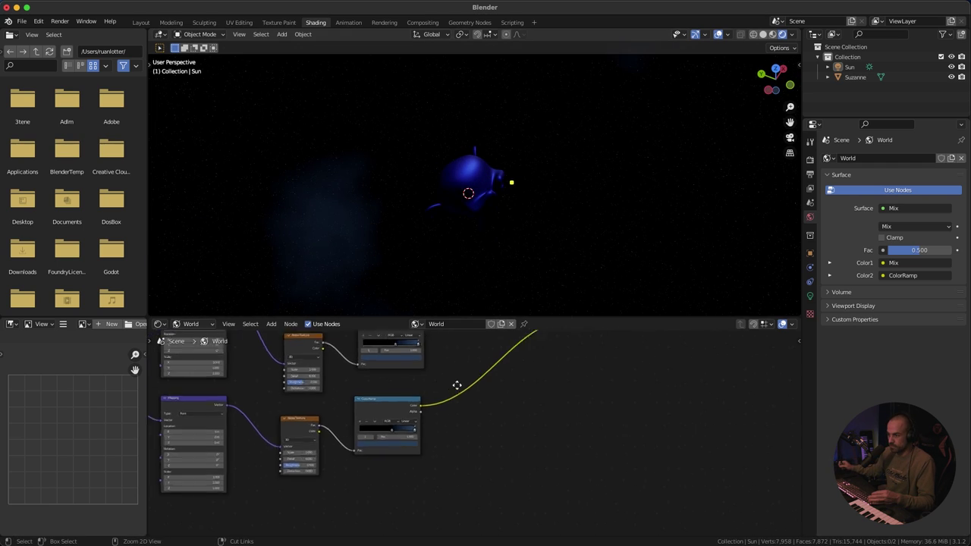
{"action": "middle_click_drag", "start_coordinate": [544, 398], "coordinate": [547, 398]}
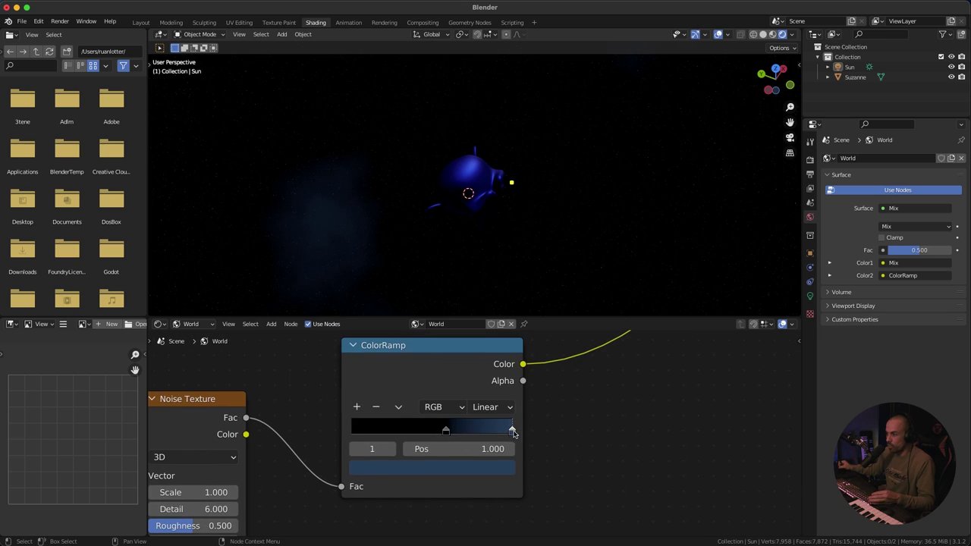
{"action": "left_click", "coordinate": [467, 471]}
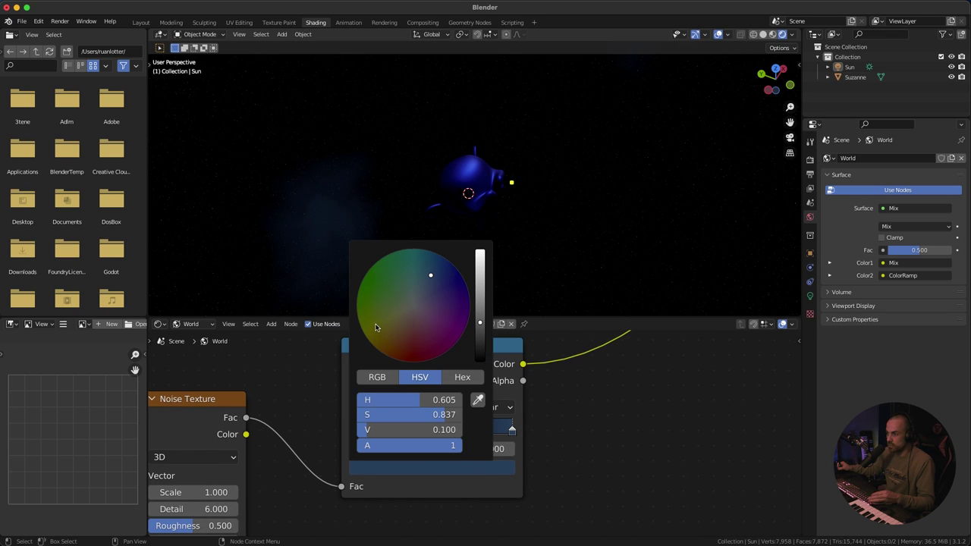
{"action": "mouse_move", "coordinate": [372, 307]}
{"action": "left_mouse_down"}
{"action": "mouse_move", "coordinate": [350, 306]}
{"action": "mouse_move", "coordinate": [457, 354]}
{"action": "left_mouse_up"}
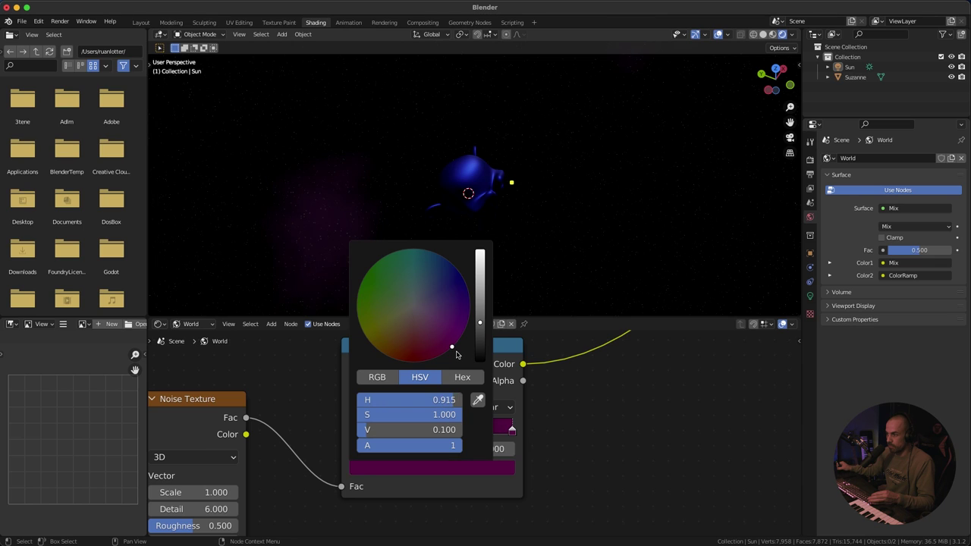
Step: Brighten the duplicated ColorRamp's magenta end stop to an HSV value of about 0.626
{"action": "middle_click_drag", "start_coordinate": [565, 402], "coordinate": [458, 458], "text": "ctrl"}
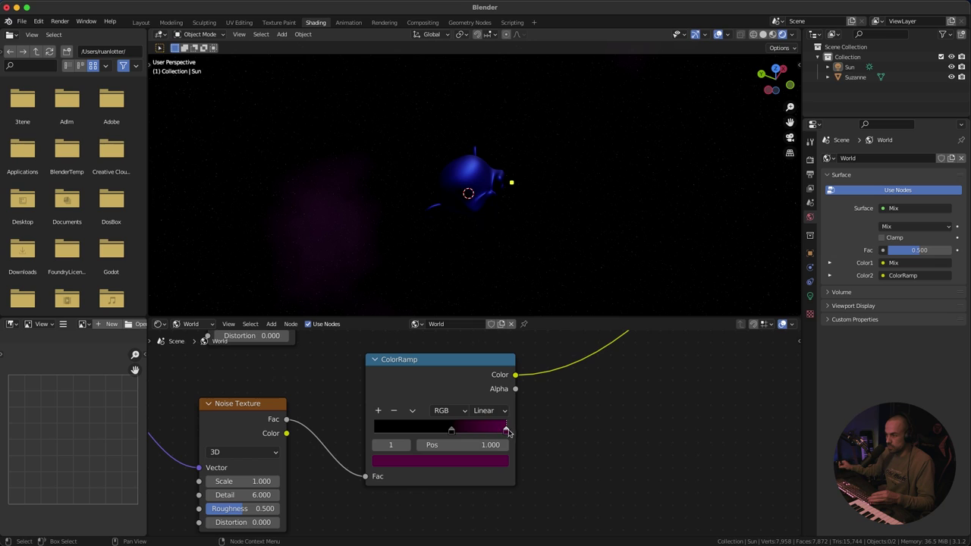
{"action": "left_click", "coordinate": [485, 459]}
{"action": "left_click_drag", "start_coordinate": [388, 431], "coordinate": [450, 431]}
{"action": "middle_click_drag", "start_coordinate": [360, 200], "coordinate": [437, 195]}
{"action": "middle_click_drag", "start_coordinate": [500, 395], "coordinate": [475, 483]}
{"action": "middle_click_drag", "start_coordinate": [475, 484], "coordinate": [453, 381], "text": "ctrl"}
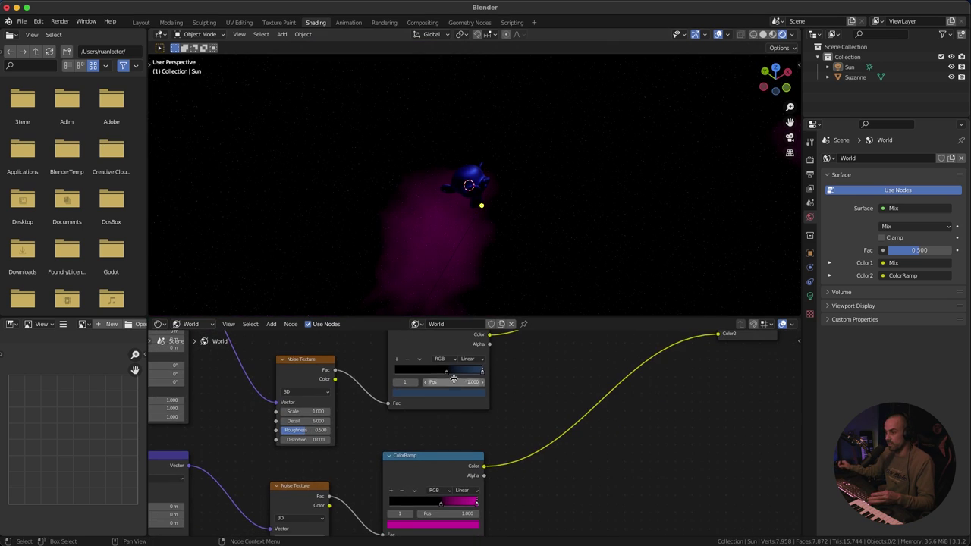
Step: Set the Z rotation of the duplicated Mapping node to 180°
{"action": "middle_click_drag", "start_coordinate": [478, 415], "coordinate": [529, 365]}
{"action": "middle_click_drag", "start_coordinate": [405, 443], "coordinate": [466, 397]}
{"action": "middle_click_drag", "start_coordinate": [331, 432], "coordinate": [440, 405]}
{"action": "scroll", "coordinate": [439, 406], "scroll_direction": "down", "scroll_amount": 1}
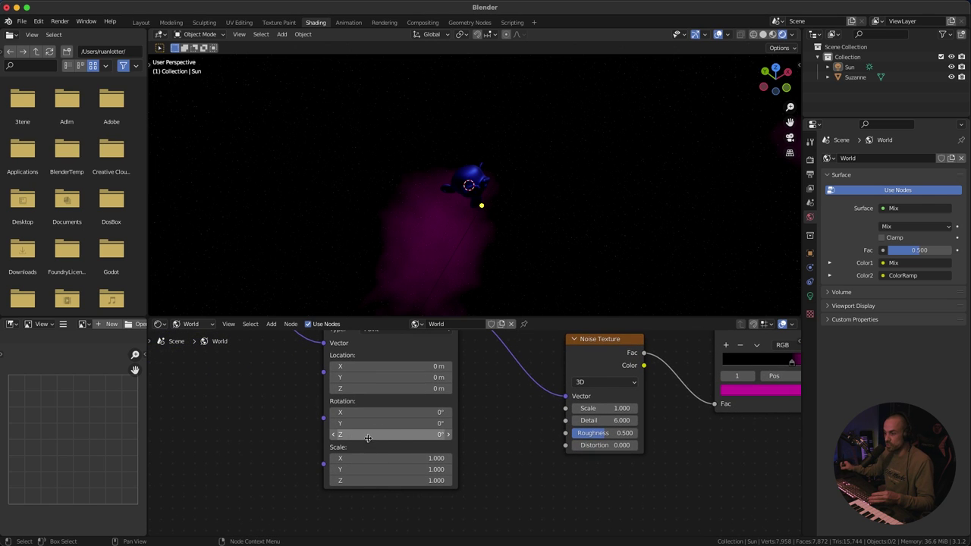
{"action": "left_click_drag", "start_coordinate": [389, 435], "coordinate": [493, 444]}
{"action": "scroll", "coordinate": [455, 428], "scroll_direction": "down", "scroll_amount": 2}
{"action": "double_click", "coordinate": [427, 433]}
{"action": "type", "text": "180"}
{"action": "key", "text": "Return"}
Step: Set the duplicated Noise Texture's Scale to 2 and Detail to 4
{"action": "middle_click_drag", "start_coordinate": [450, 188], "coordinate": [580, 197]}
{"action": "scroll", "coordinate": [552, 217], "scroll_direction": "down", "scroll_amount": 4}
{"action": "middle_click_drag", "start_coordinate": [603, 376], "coordinate": [526, 389]}
{"action": "scroll", "coordinate": [523, 389], "scroll_direction": "up", "scroll_amount": 3}
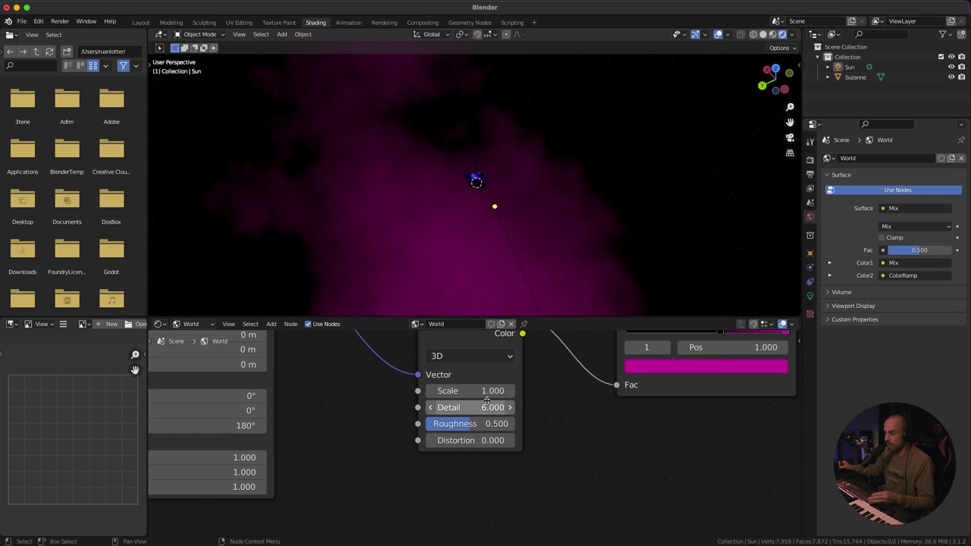
{"action": "double_click", "coordinate": [473, 392]}
{"action": "type", "text": "2"}
{"action": "key", "text": "Return"}
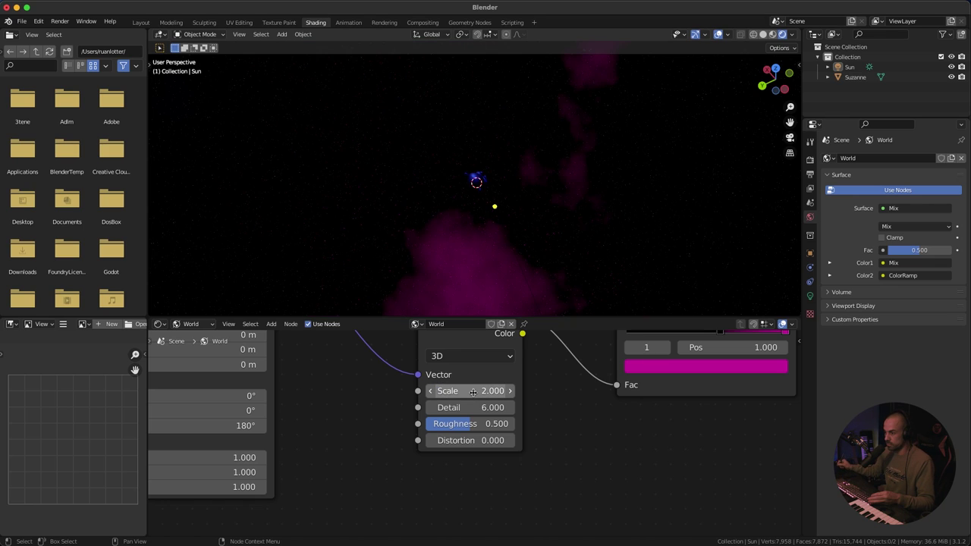
{"action": "scroll", "coordinate": [451, 439], "scroll_direction": "right", "scroll_amount": 2}
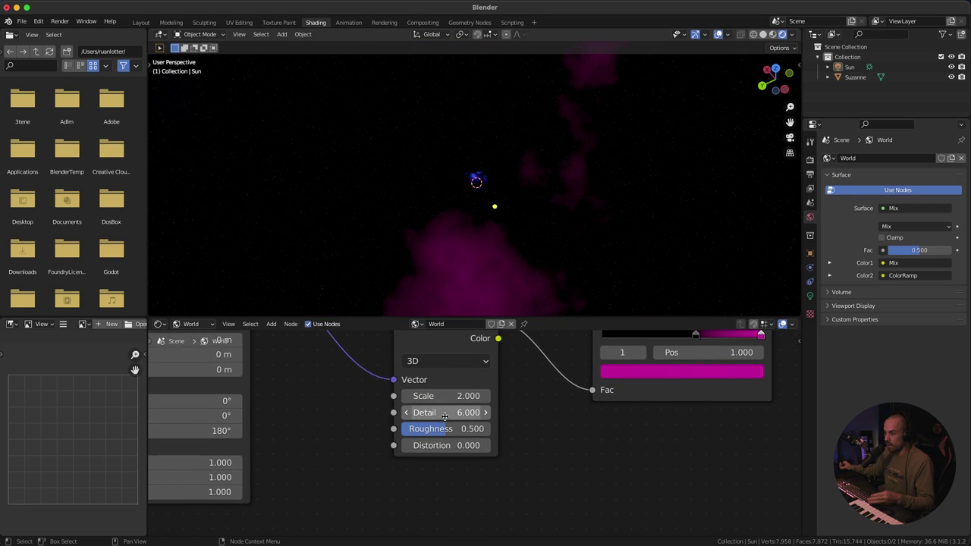
{"action": "double_click", "coordinate": [448, 412]}
{"action": "type", "text": "4"}
{"action": "key", "text": "Return"}
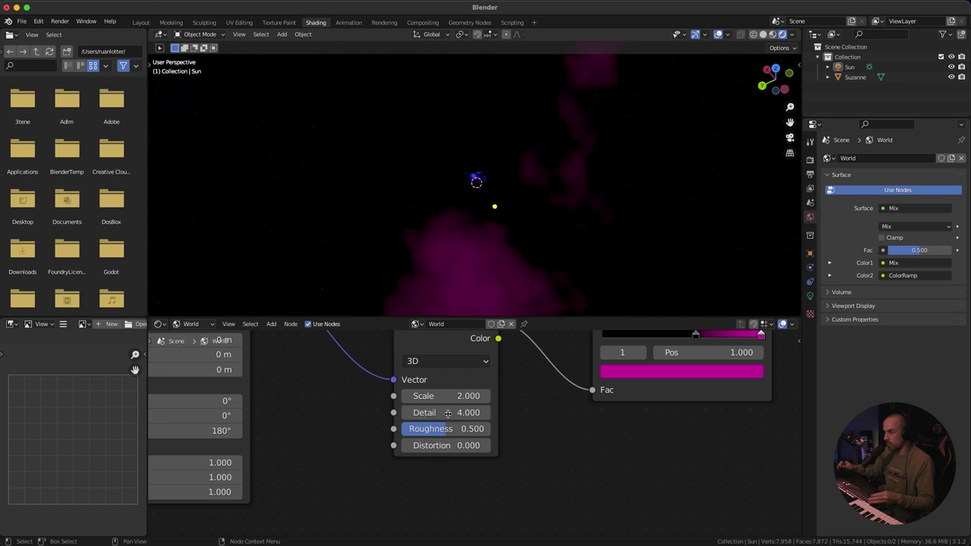
Step: Darken the magenta stop of the duplicated ColorRamp by setting its HSV value to 0.1
{"action": "middle_click_drag", "start_coordinate": [459, 457], "coordinate": [282, 477]}
{"action": "scroll", "coordinate": [527, 387], "scroll_direction": "up", "scroll_amount": 2}
{"action": "left_click", "coordinate": [528, 385]}
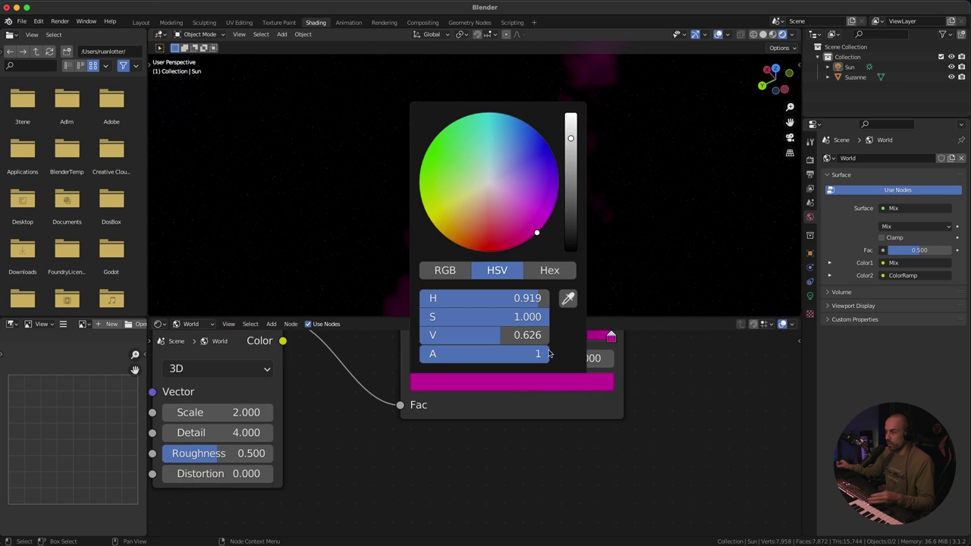
{"action": "left_click", "coordinate": [482, 336]}
{"action": "type", "text": ".1"}
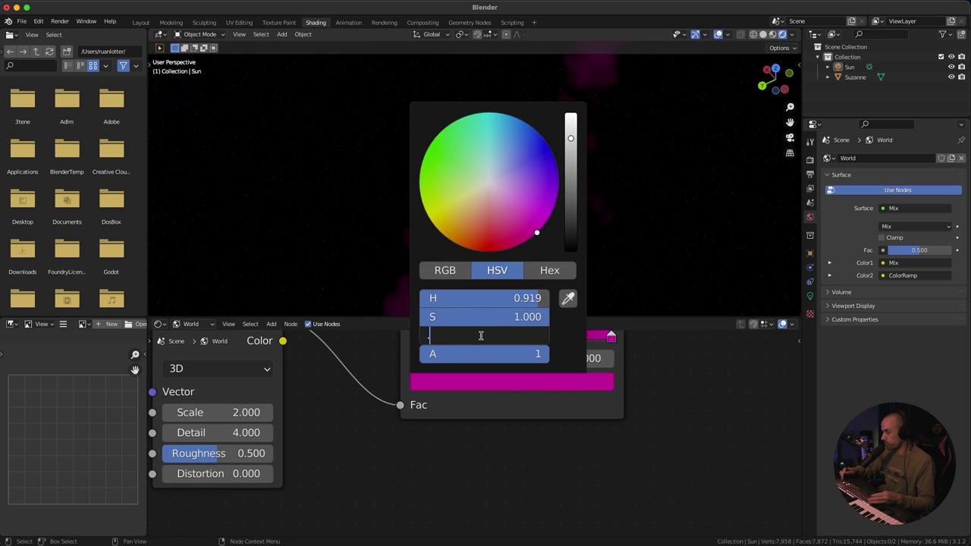
{"action": "key", "text": "Return"}
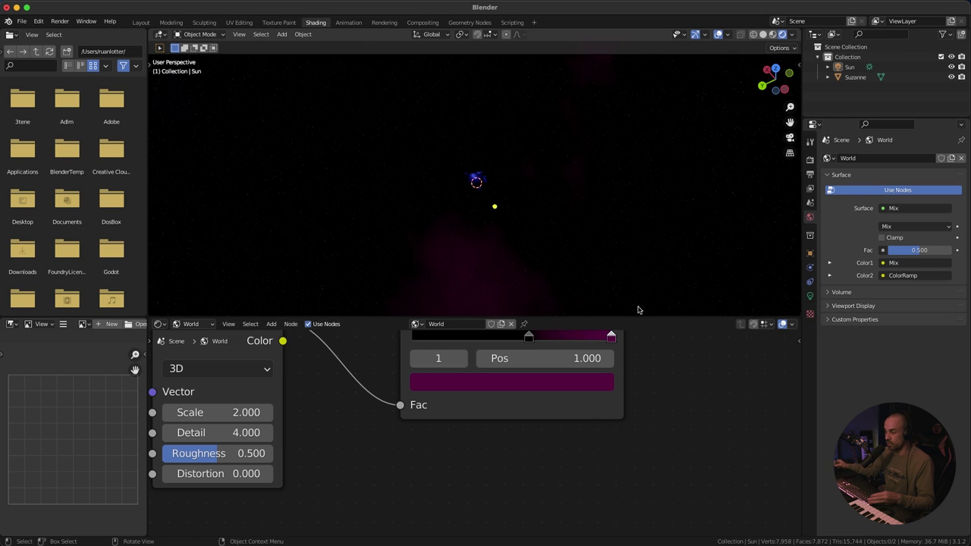
Step: Maximize the 3D viewport and examine the starfield and the blue and magenta nebula clouds around the monkey head
{"action": "middle_click_drag", "start_coordinate": [602, 427], "coordinate": [561, 476]}
{"action": "scroll", "coordinate": [596, 425], "scroll_direction": "down", "scroll_amount": 8}
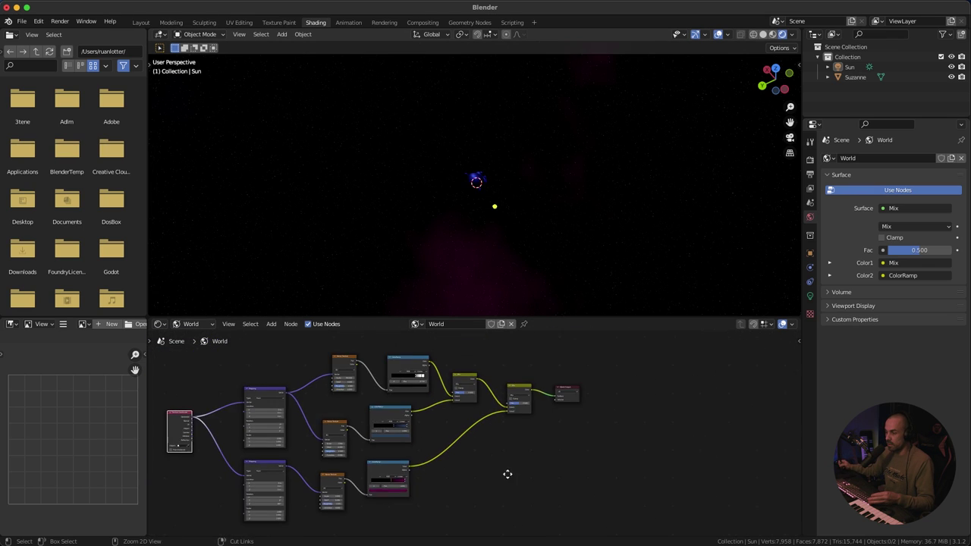
{"action": "middle_click_drag", "start_coordinate": [484, 227], "coordinate": [431, 251]}
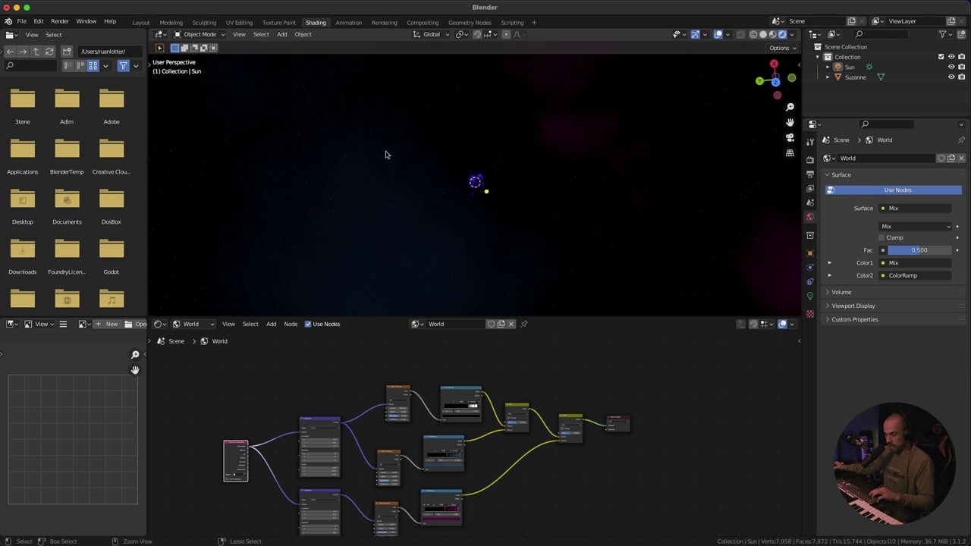
{"action": "key", "text": "ctrl+space"}
{"action": "scroll", "coordinate": [553, 202], "scroll_direction": "up", "scroll_amount": 10}
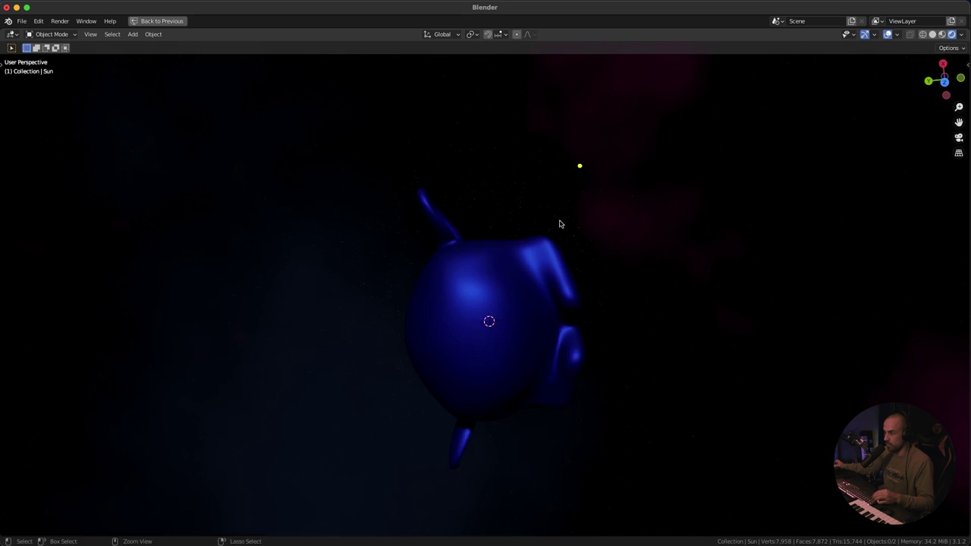
{"action": "middle_click_drag", "start_coordinate": [560, 235], "coordinate": [611, 267]}
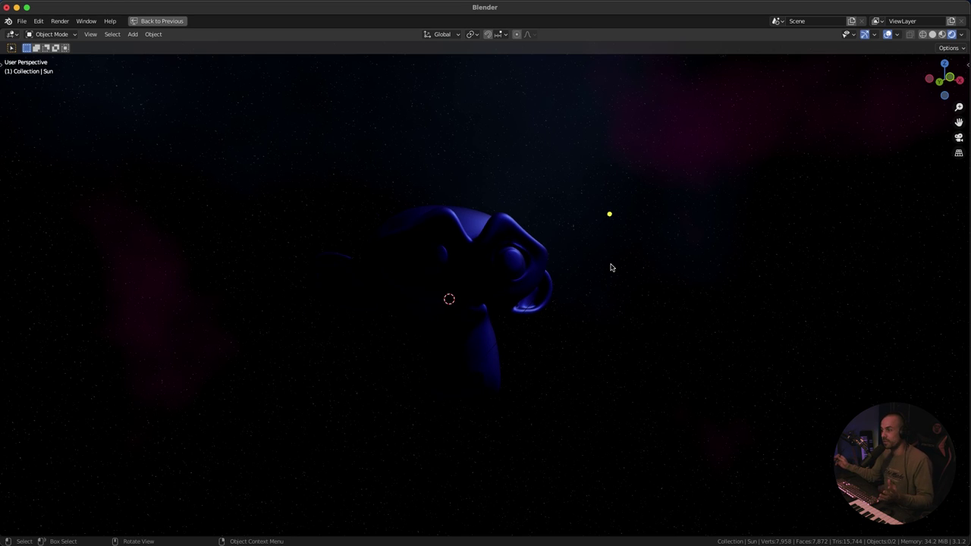